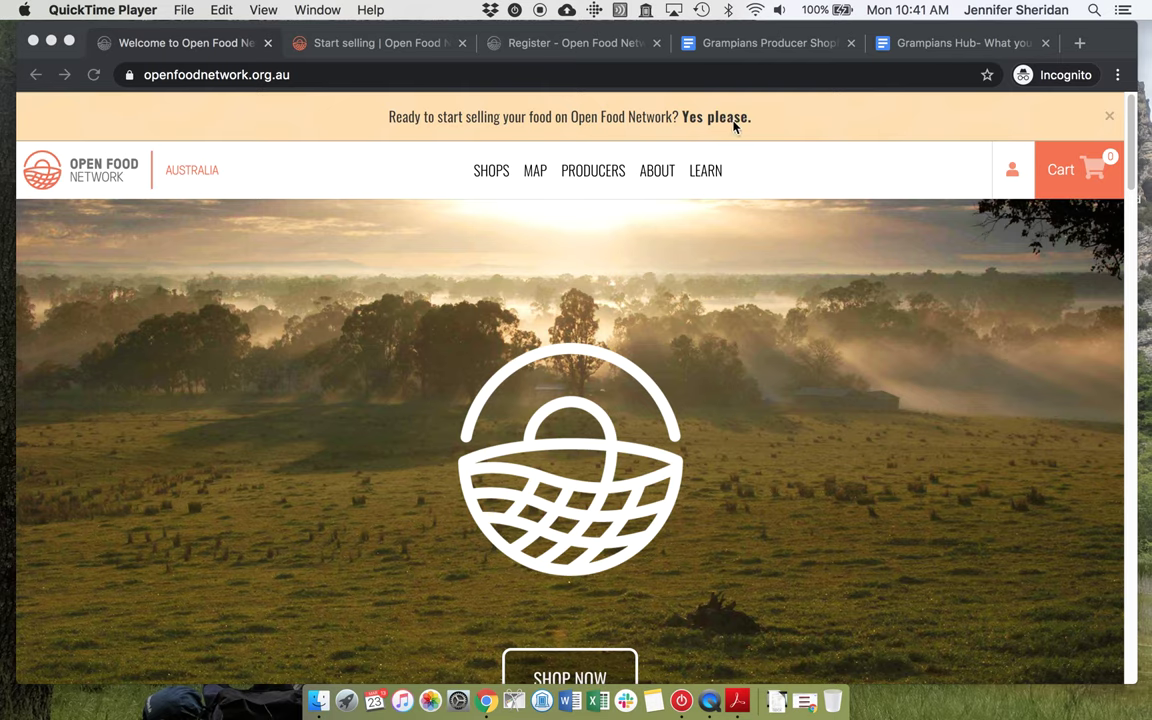
- Look over the Start selling page, then return to the Open Food Network homepage
left_click(373, 51)
left_click(373, 45)
scroll(398, 272, "up", 5)
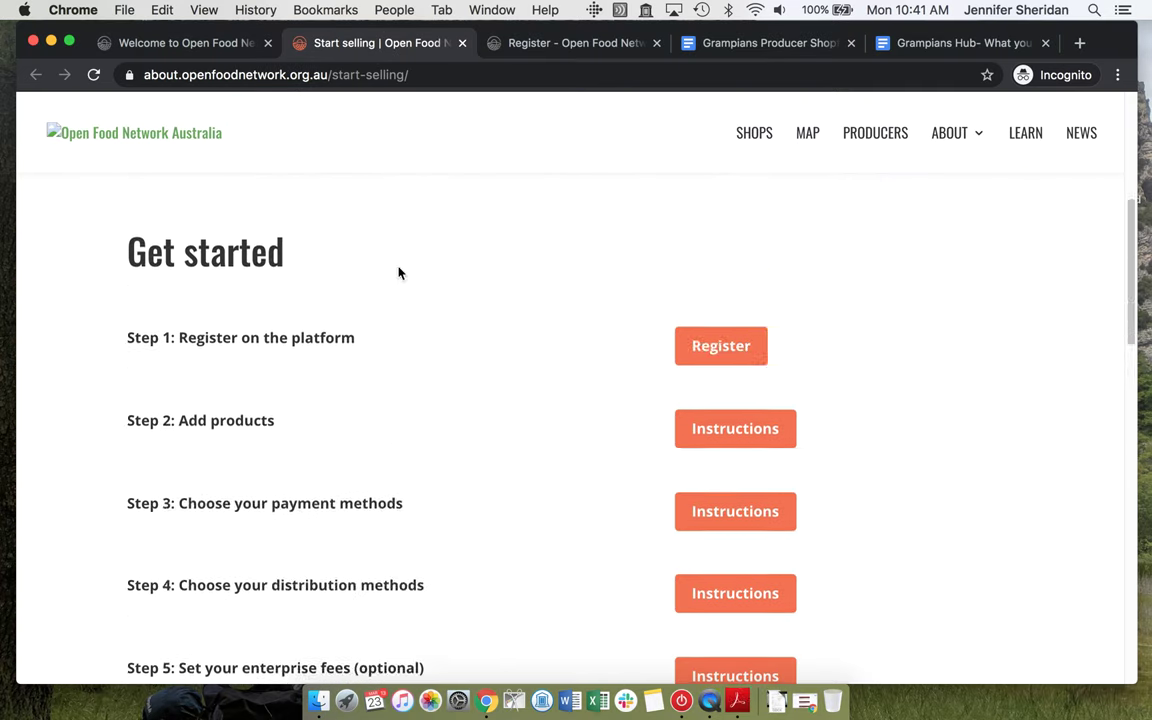
scroll(398, 272, "up", 4)
scroll(399, 270, "down", 3)
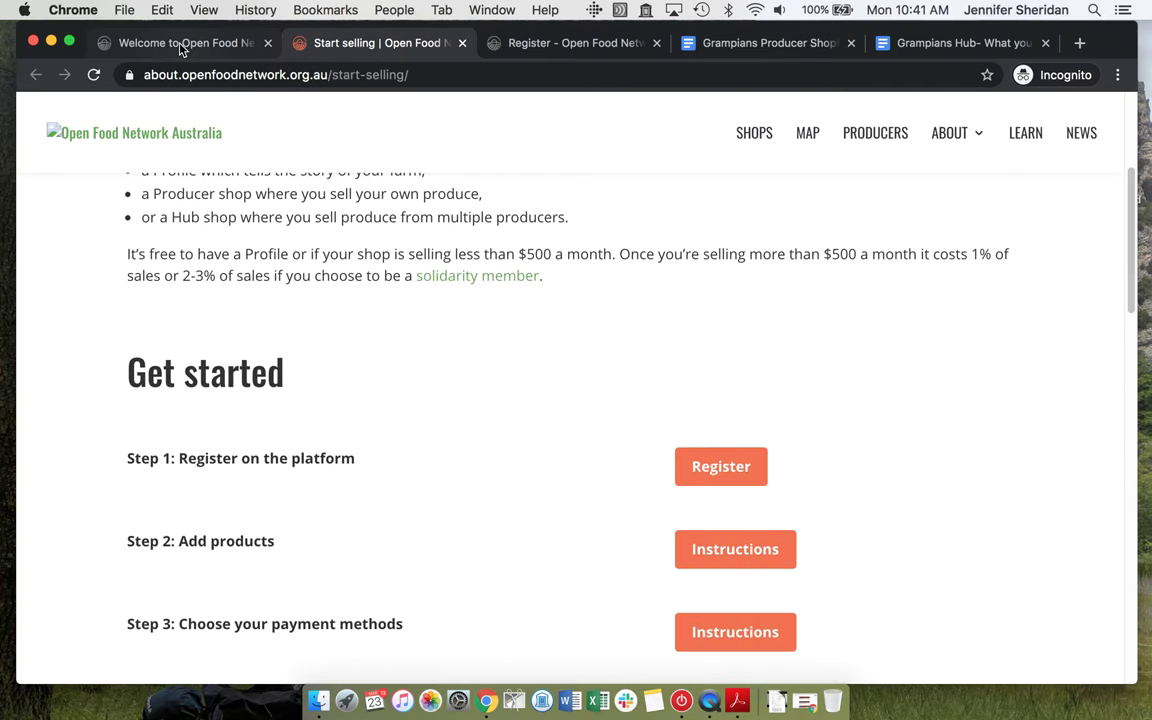
left_click(182, 46)
scroll(452, 285, "down", 2)
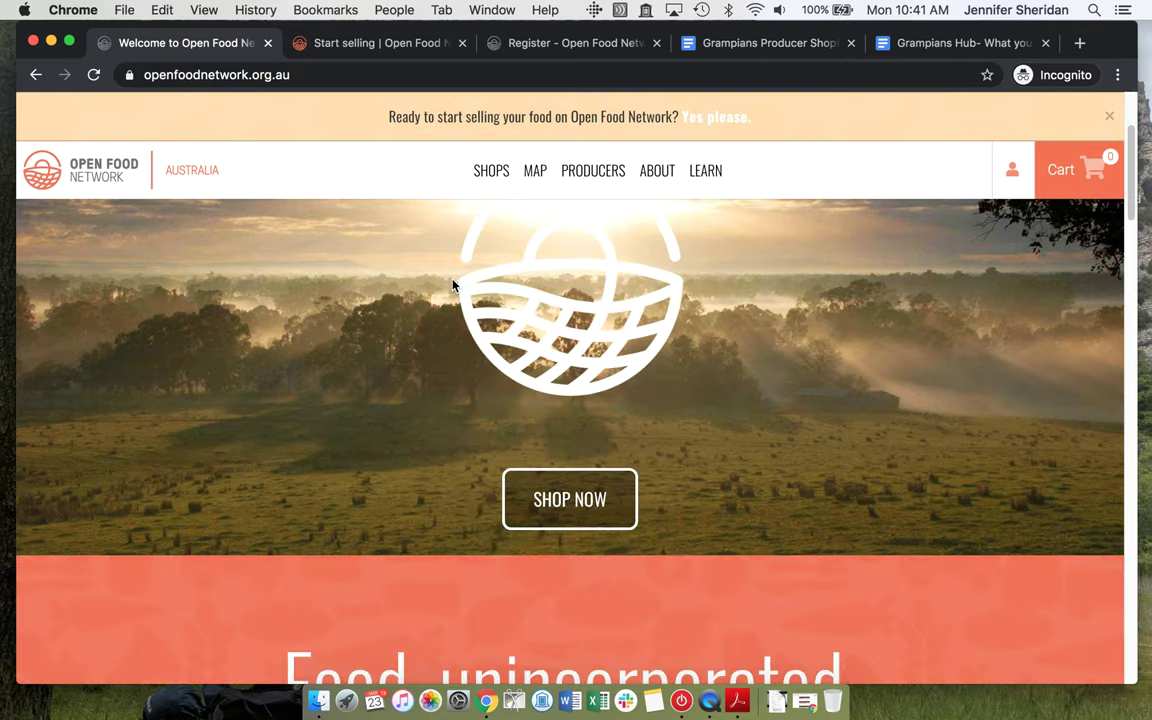
scroll(452, 285, "down", 10)
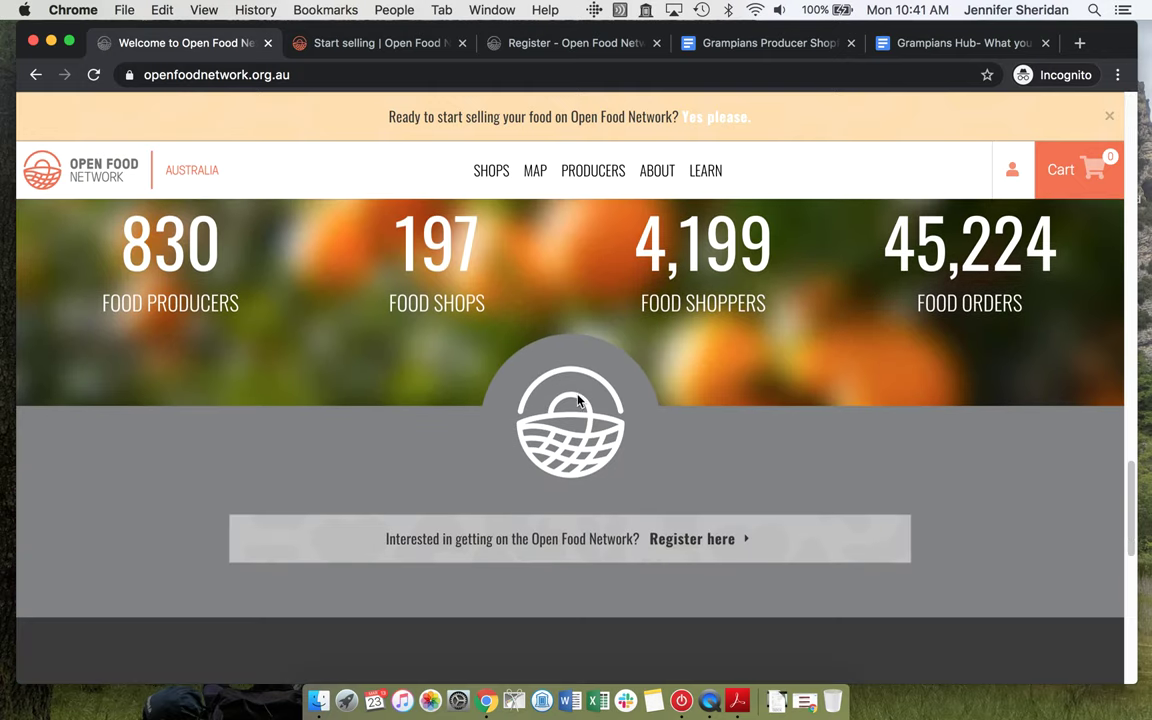
- On the registration page, accept the Terms of Service and begin the enterprise registration
left_click(529, 47)
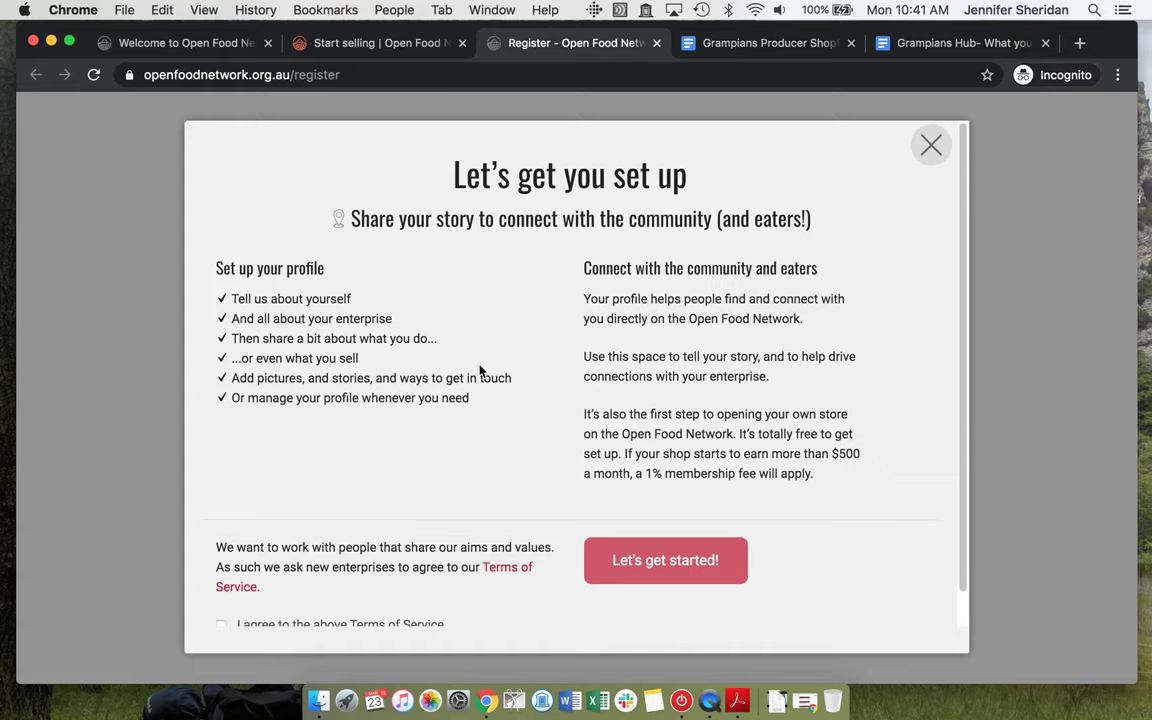
scroll(480, 368, "down", 1)
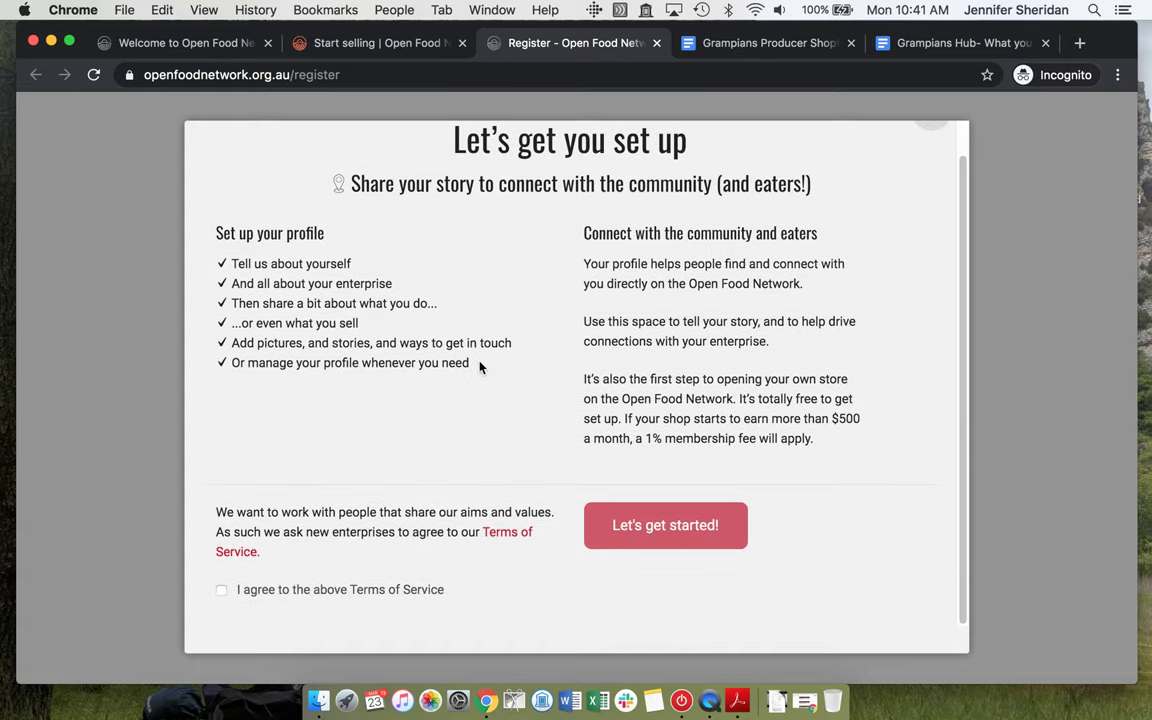
left_click(223, 590)
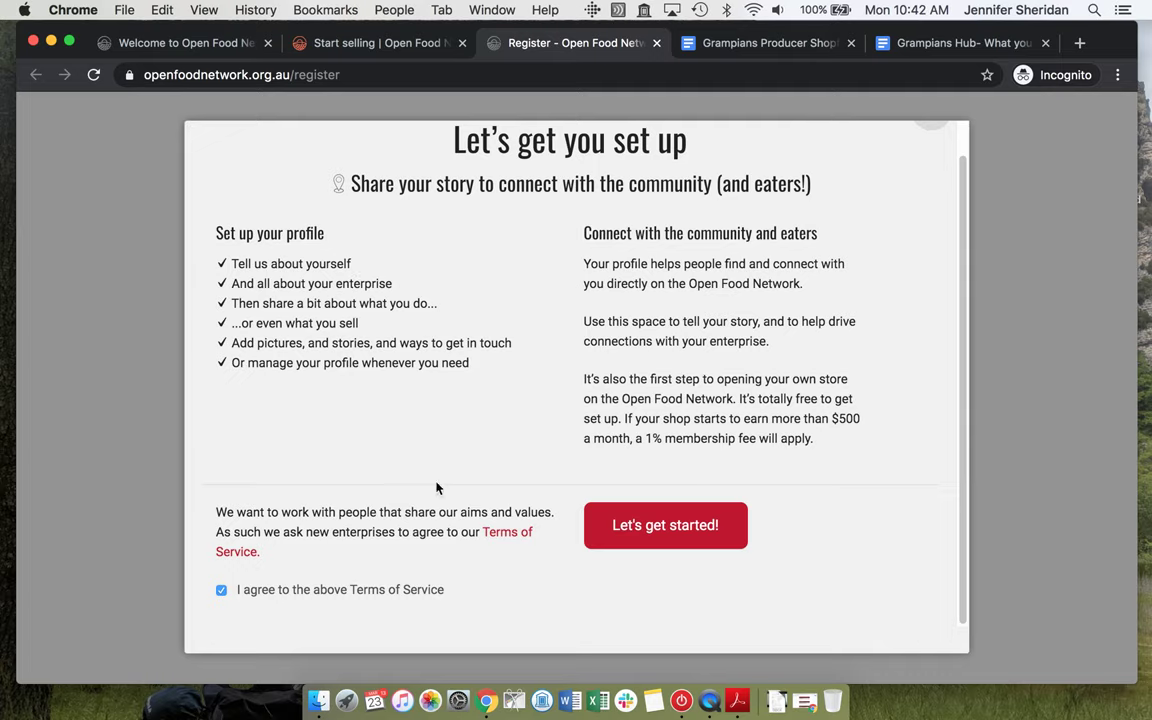
left_click(694, 535)
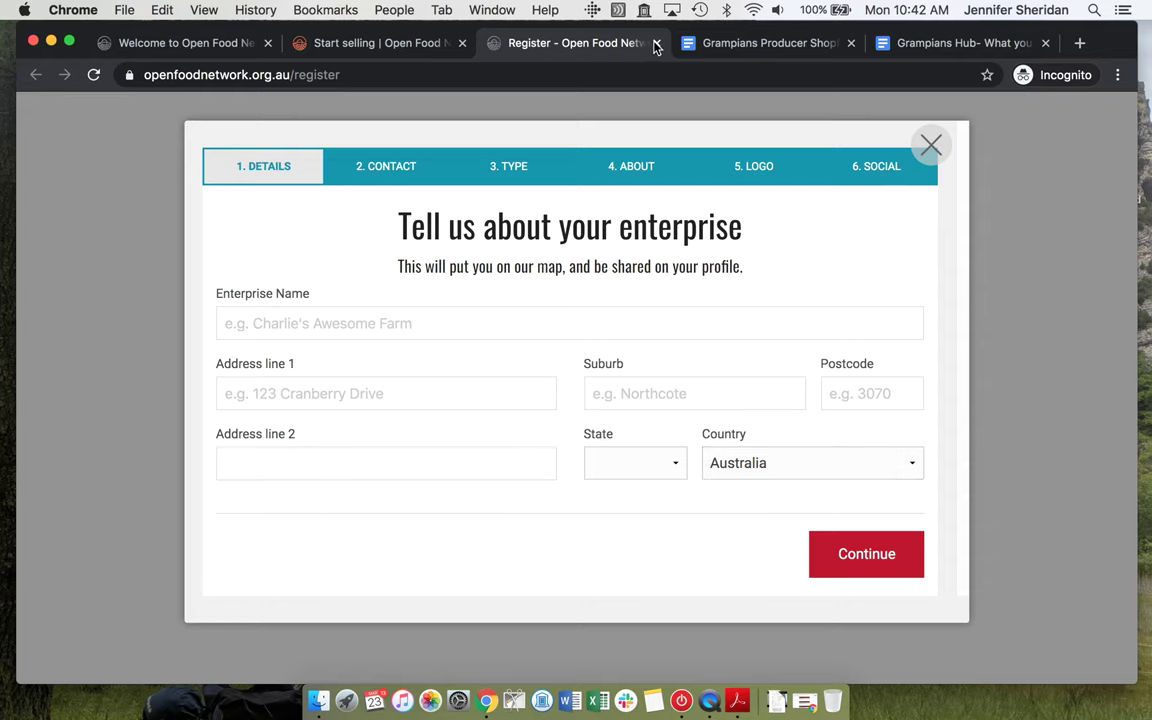
- Copy 'The Orchard Pomonal' from the shop details document into Enterprise Name
left_click(726, 50)
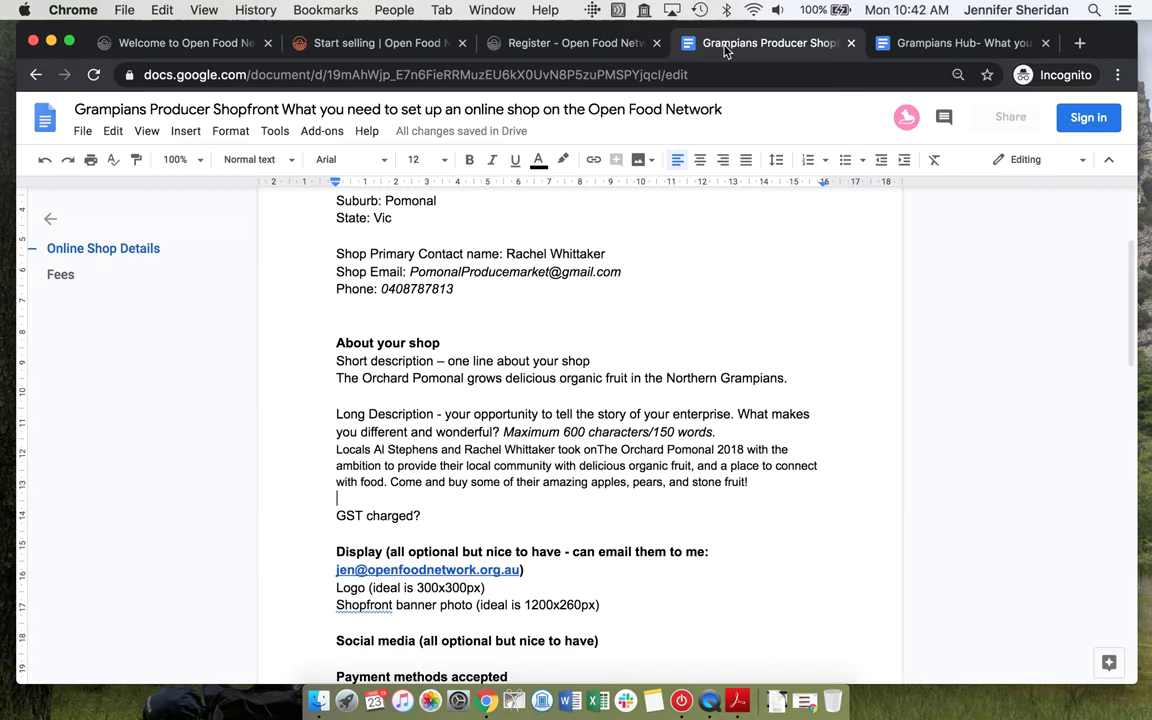
scroll(486, 378, "up", 2)
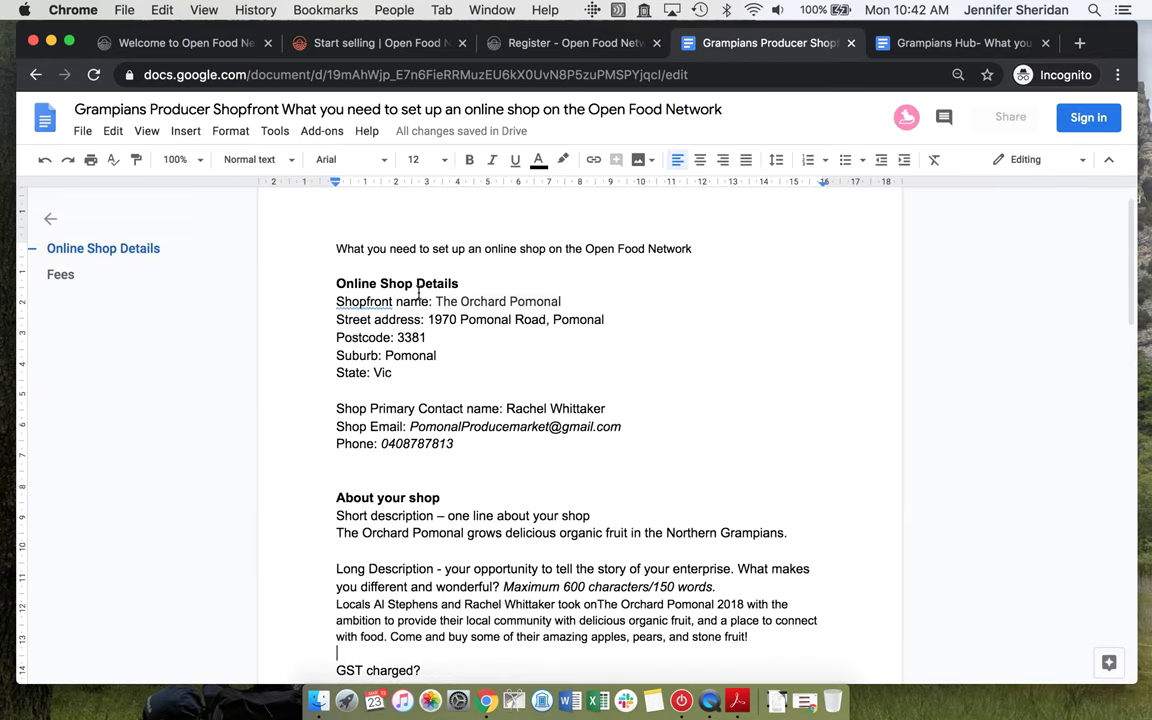
left_click_drag(436, 300, 568, 301)
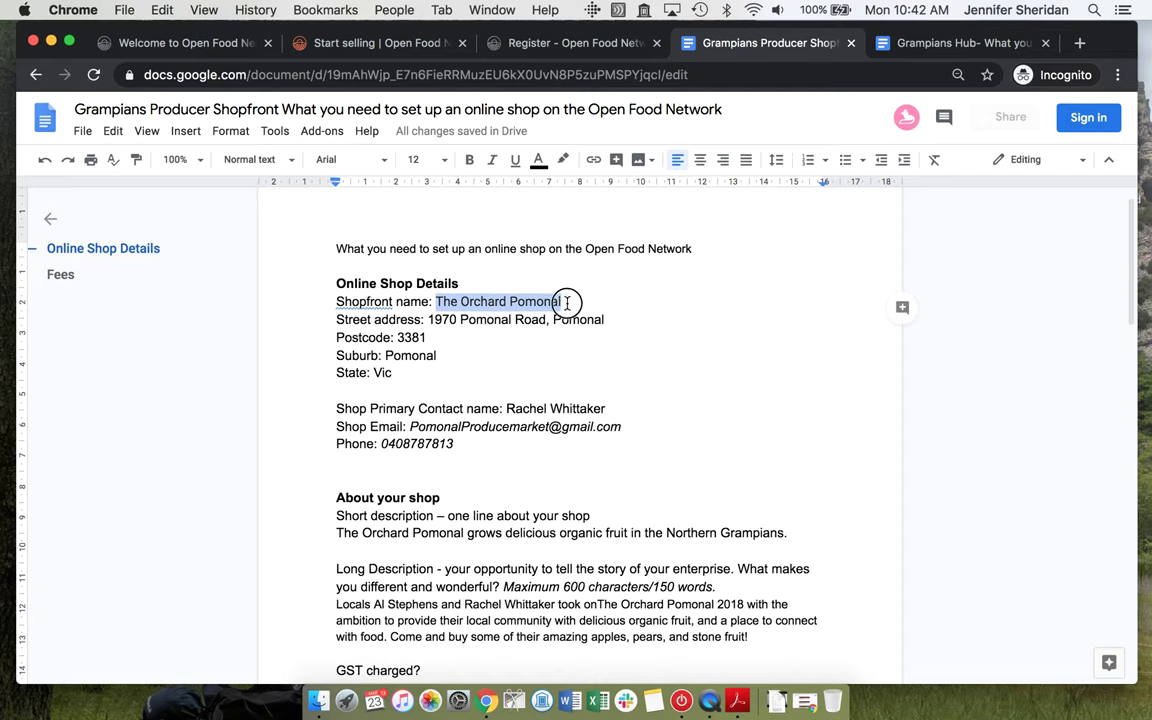
key("super+c")
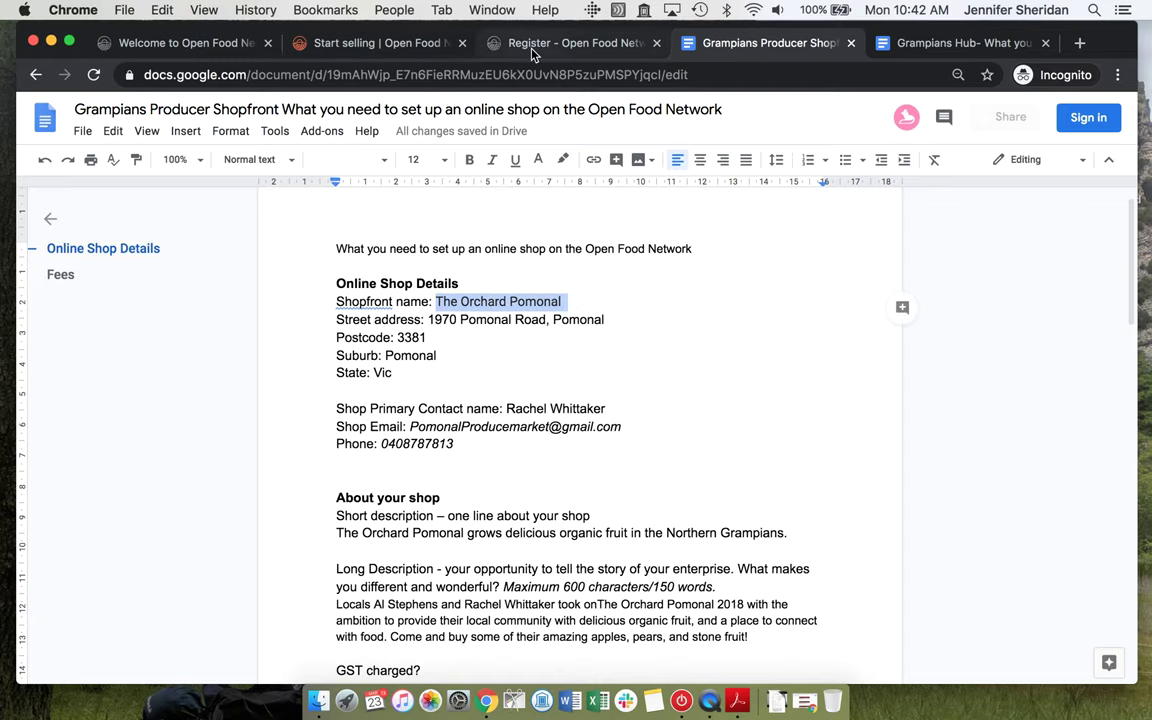
left_click(486, 45)
left_click(356, 331)
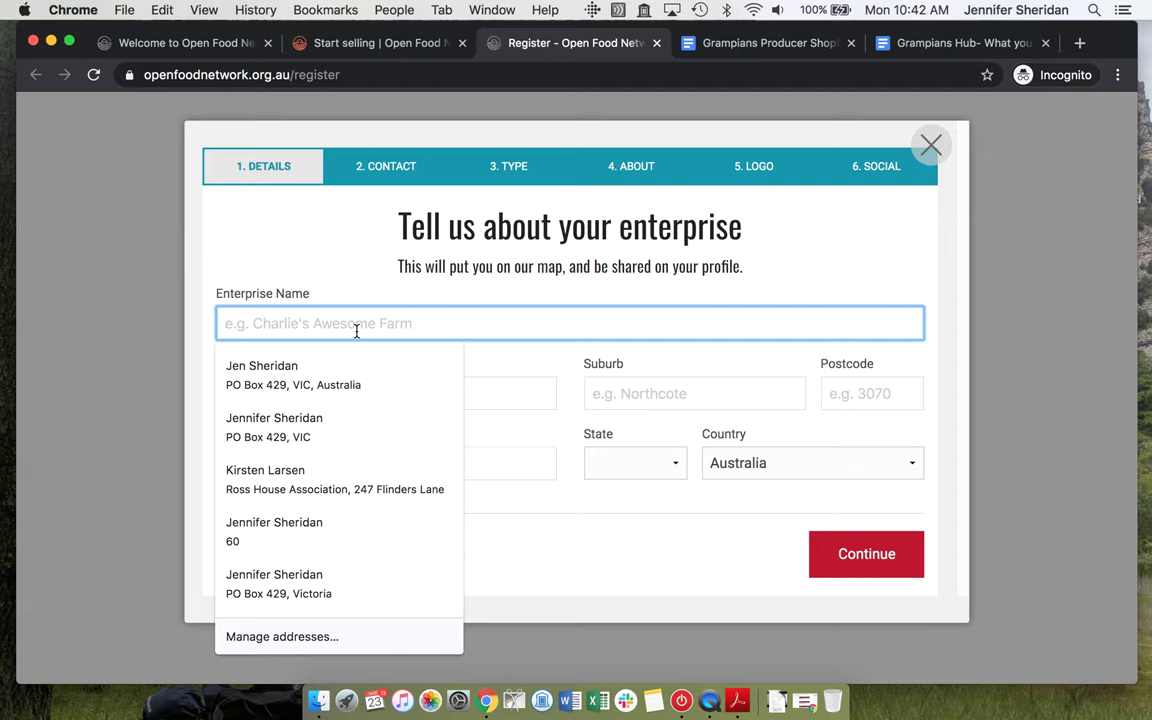
key("super+v")
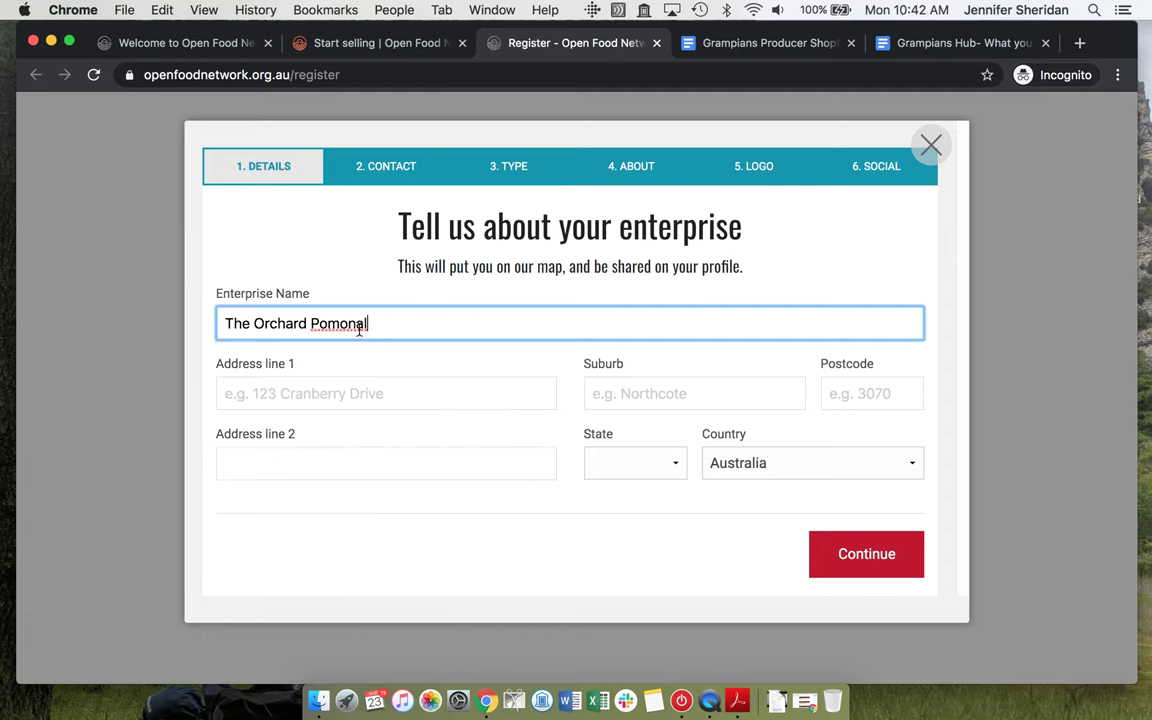
- Paste the shop's street address from the document into the first address line
left_click(735, 51)
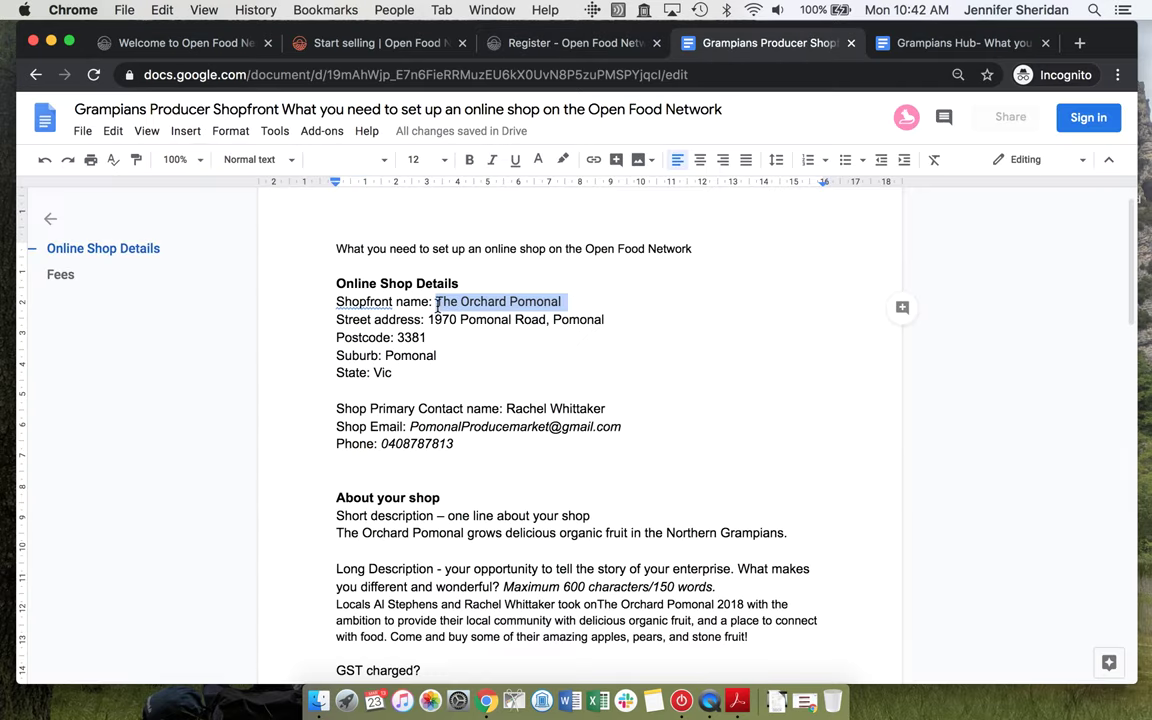
left_click_drag(428, 319, 617, 319)
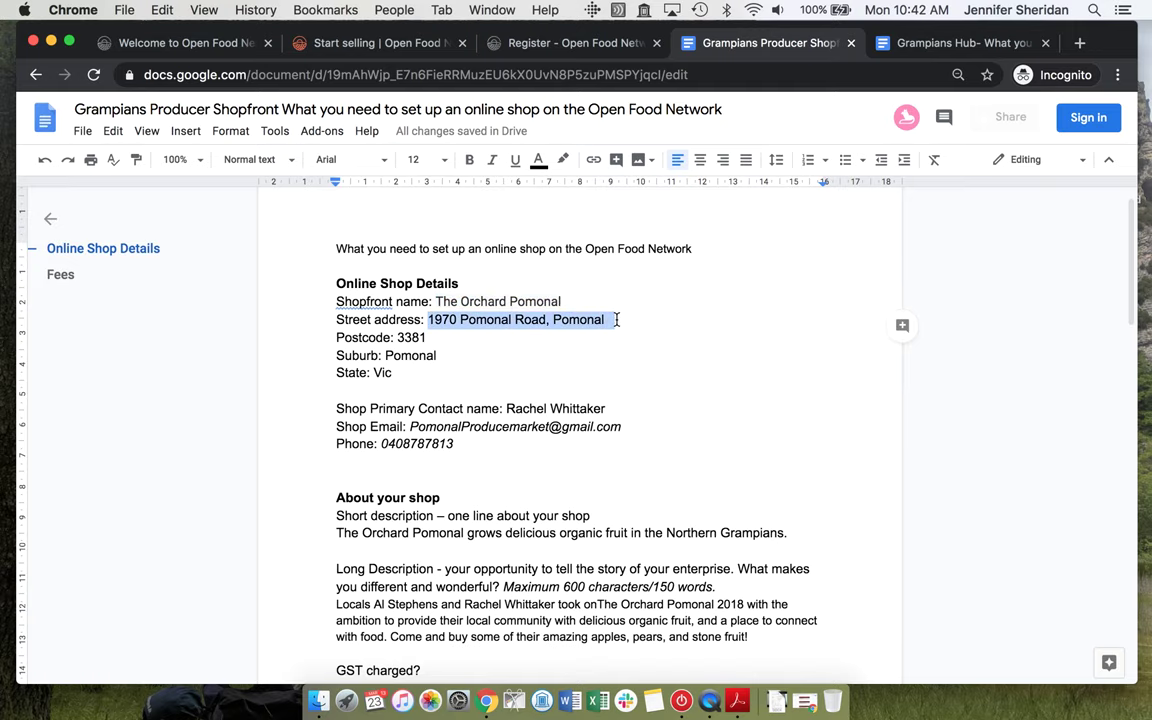
left_click(552, 48)
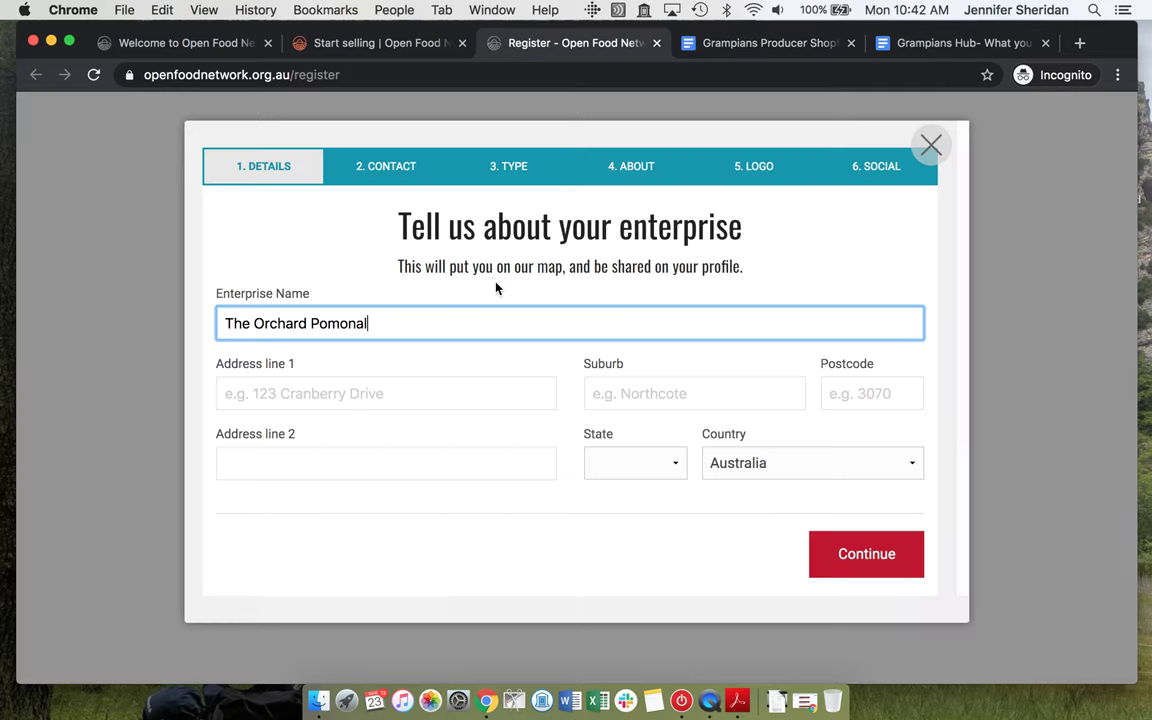
left_click(320, 401)
key("super+v")
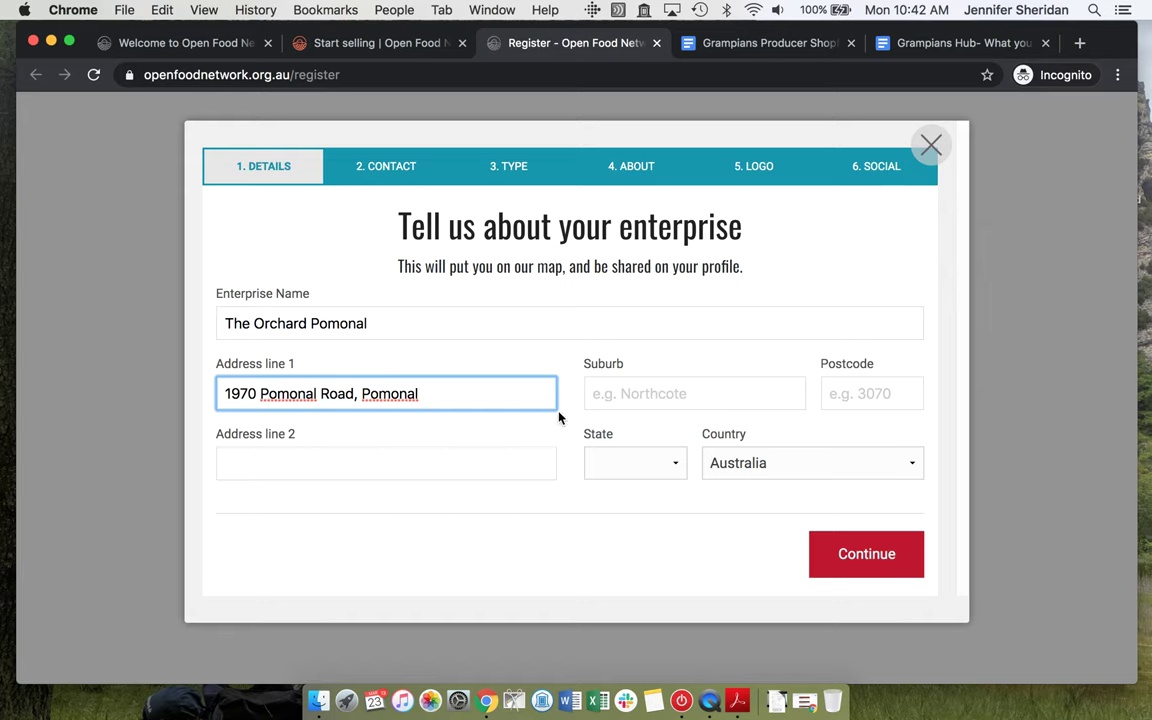
- Enter suburb Pomonal and postcode 338, choose Vic as state, and continue
left_click(740, 45)
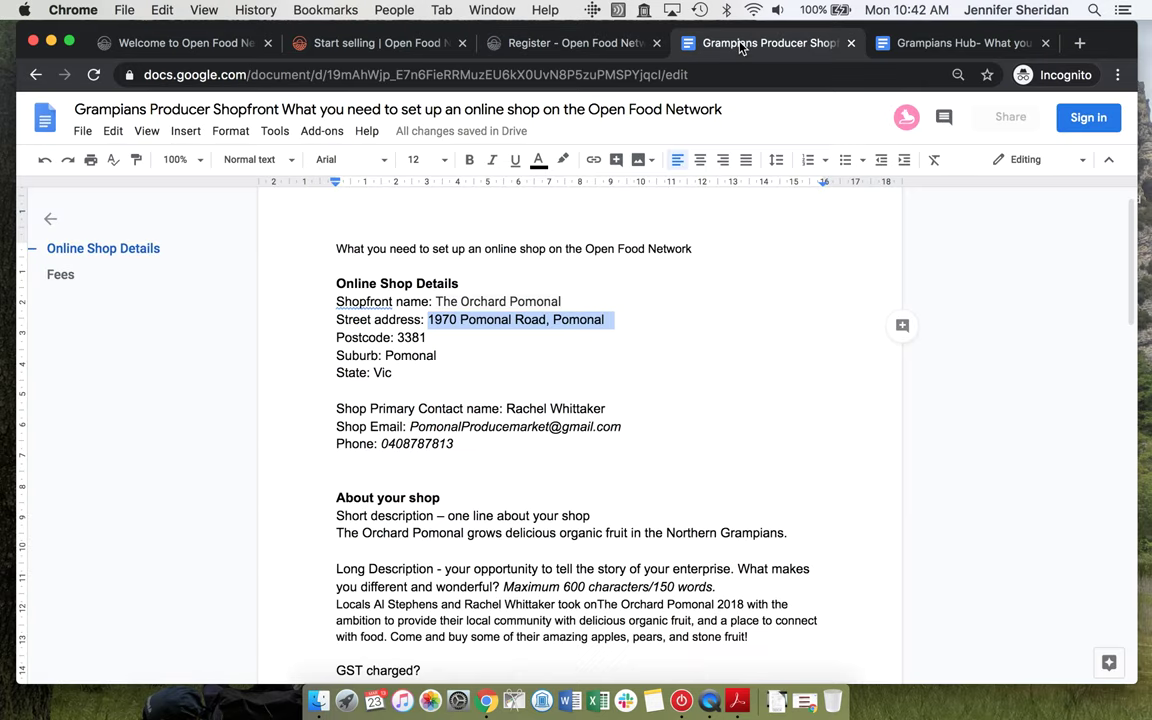
left_click(580, 45)
left_click(667, 393)
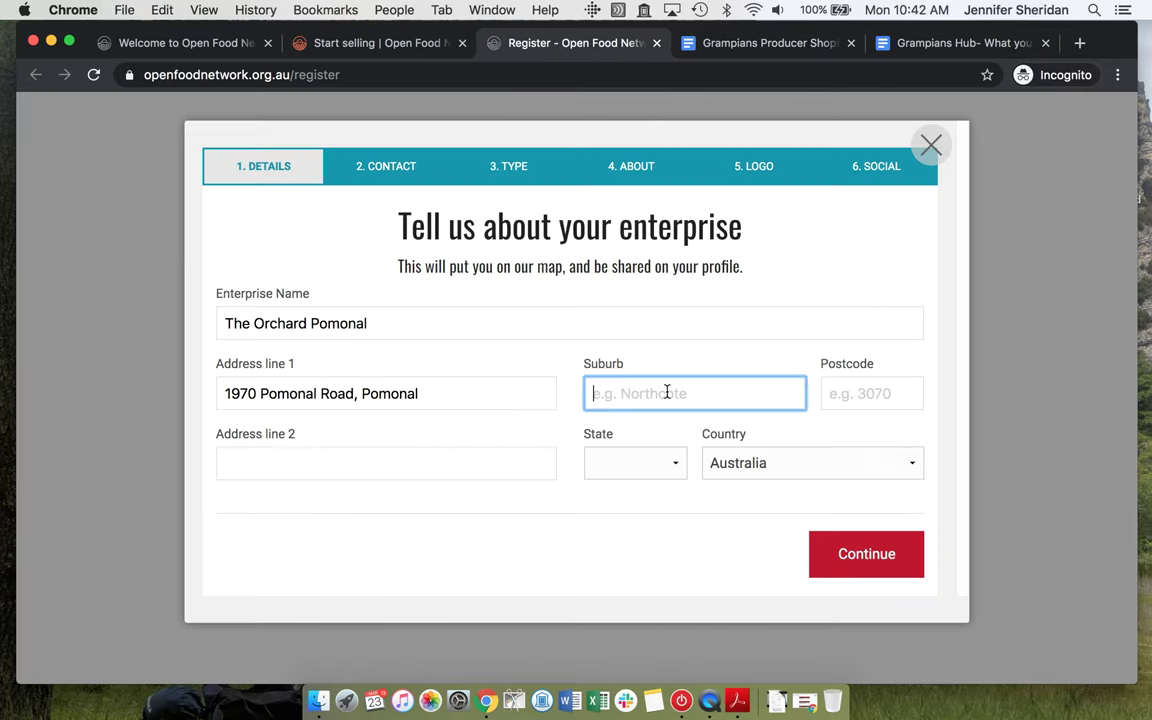
type("Pomonal")
key("Tab")
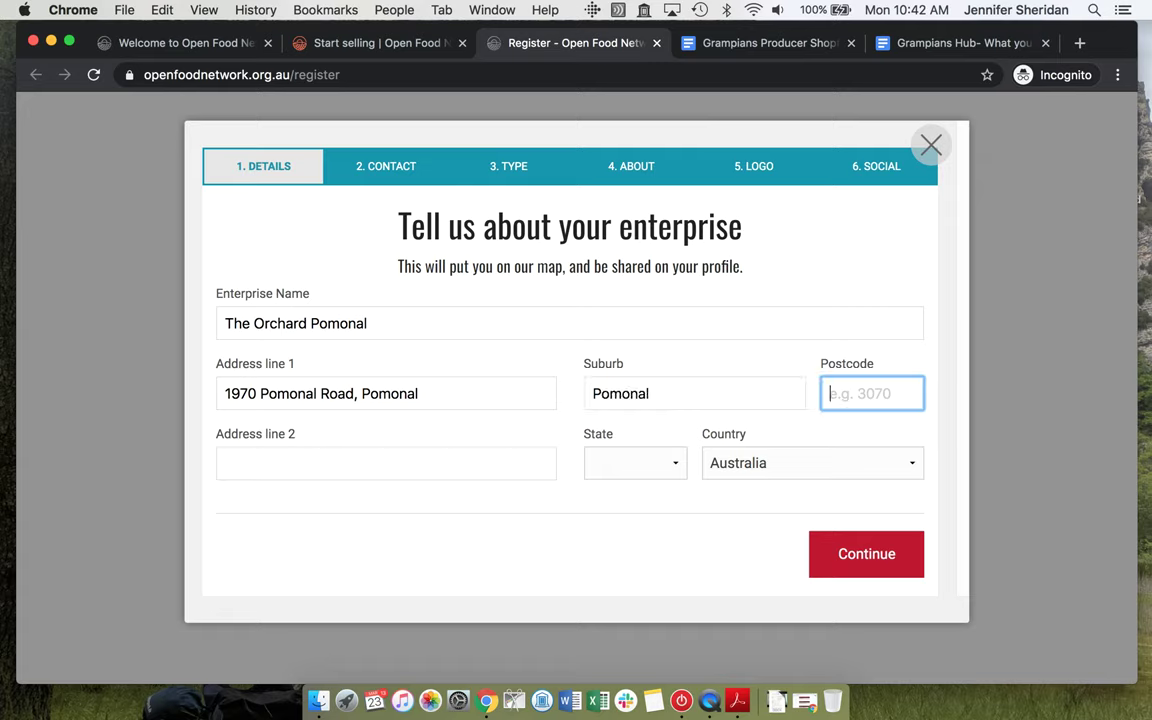
type("3381")
left_click(630, 463)
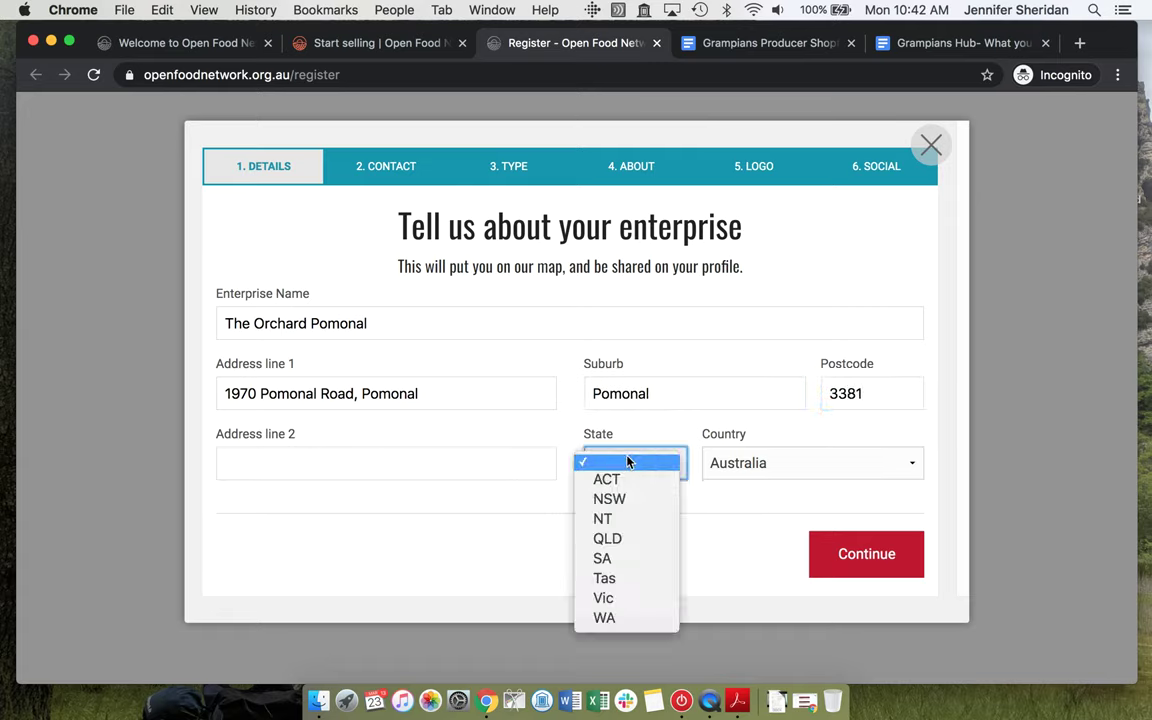
left_click(612, 599)
left_click(890, 558)
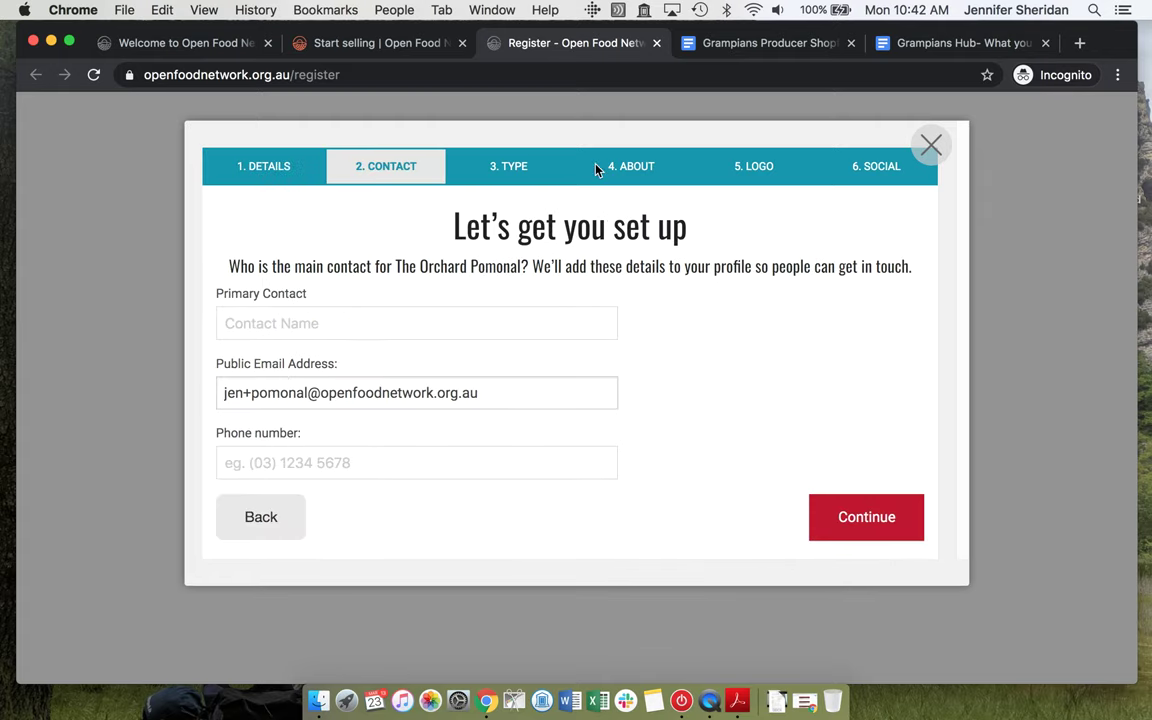
- Copy the primary contact's name from the shop document into the contact name field
left_click(748, 45)
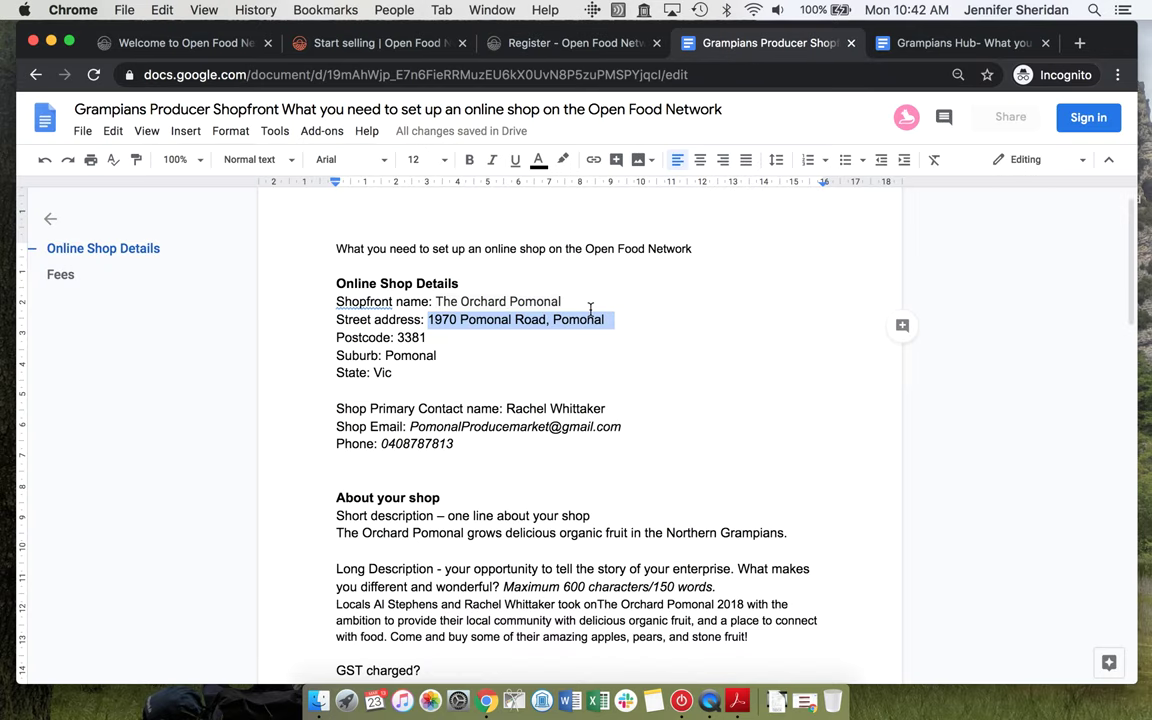
mouse_move(506, 408)
left_mouse_down()
mouse_move(632, 422)
mouse_move(636, 440)
mouse_move(604, 409)
mouse_move(507, 410)
left_mouse_up()
key("super+c")
left_click(522, 407)
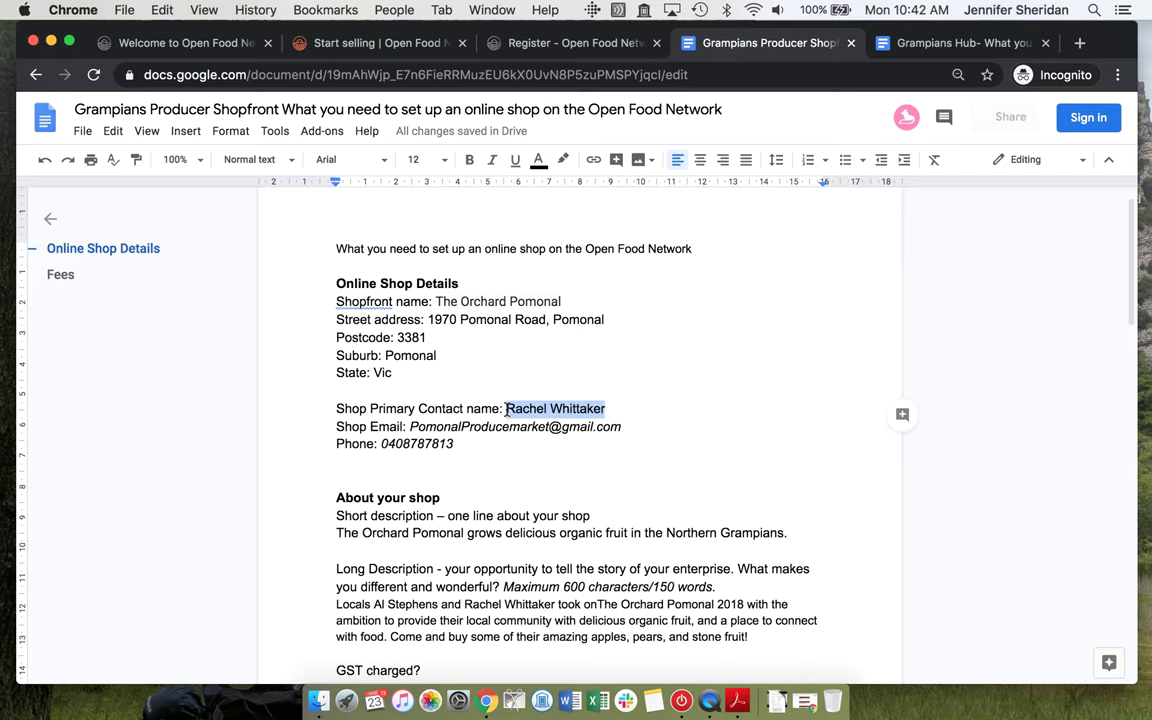
left_click(558, 44)
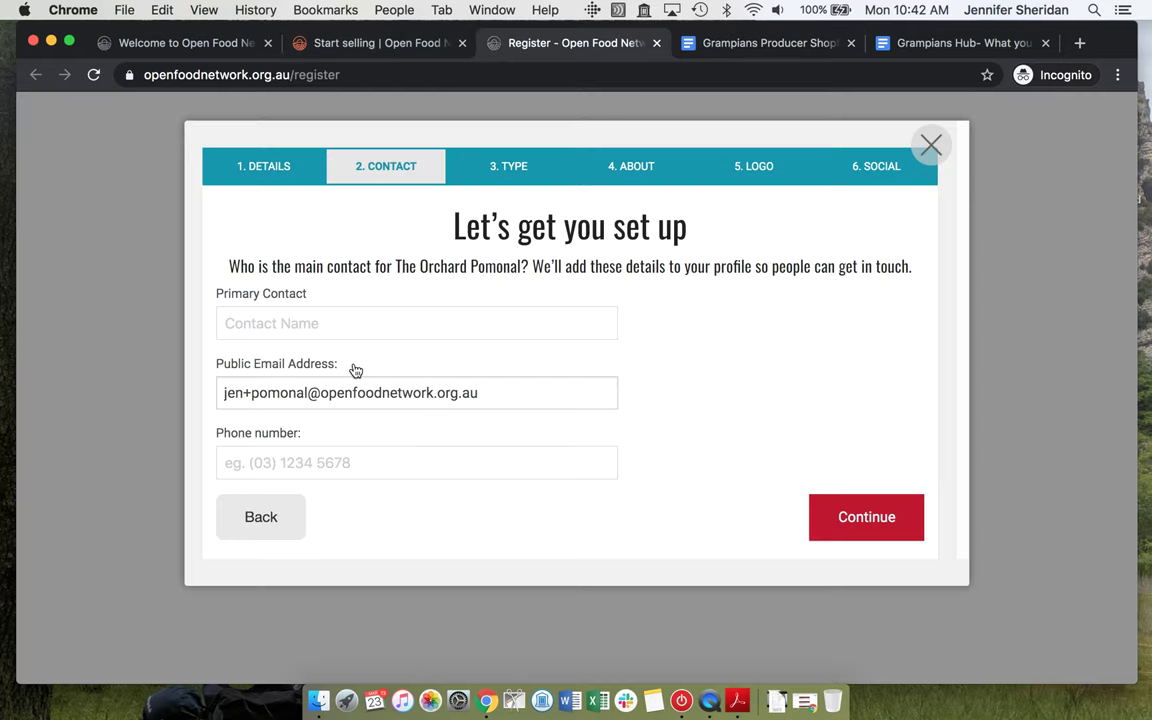
left_click(349, 327)
key("super+v")
left_click(681, 342)
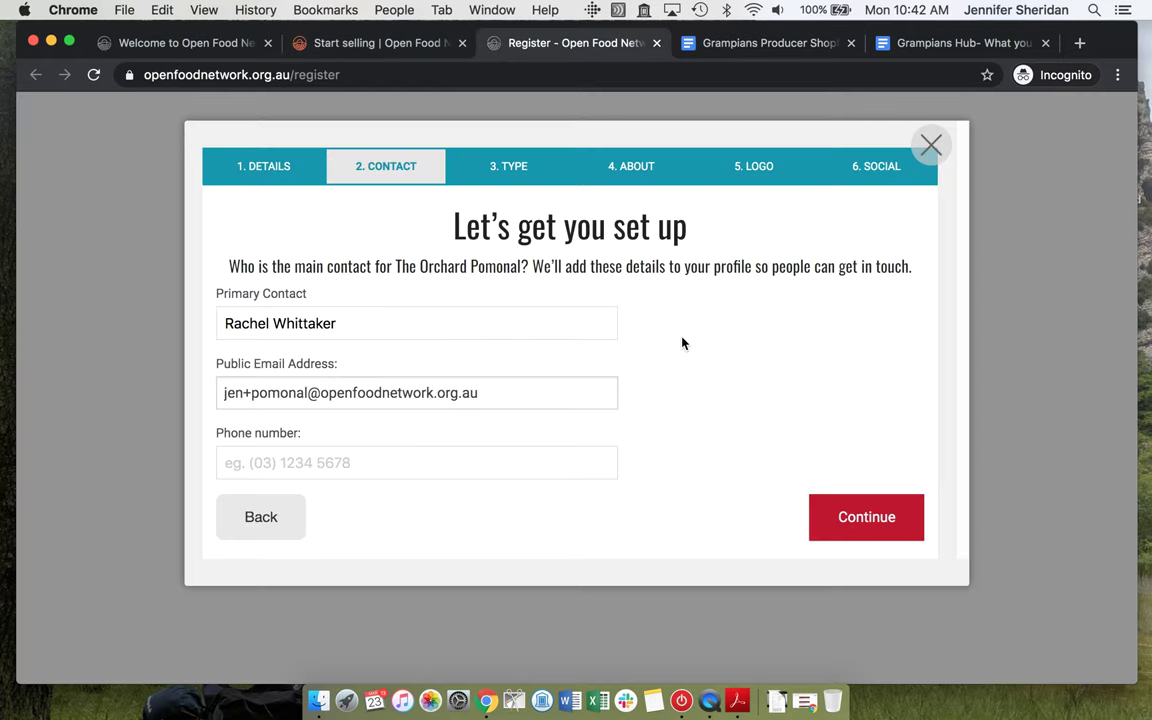
- Replace the existing public email with the shop email copied from the document
left_click(727, 47)
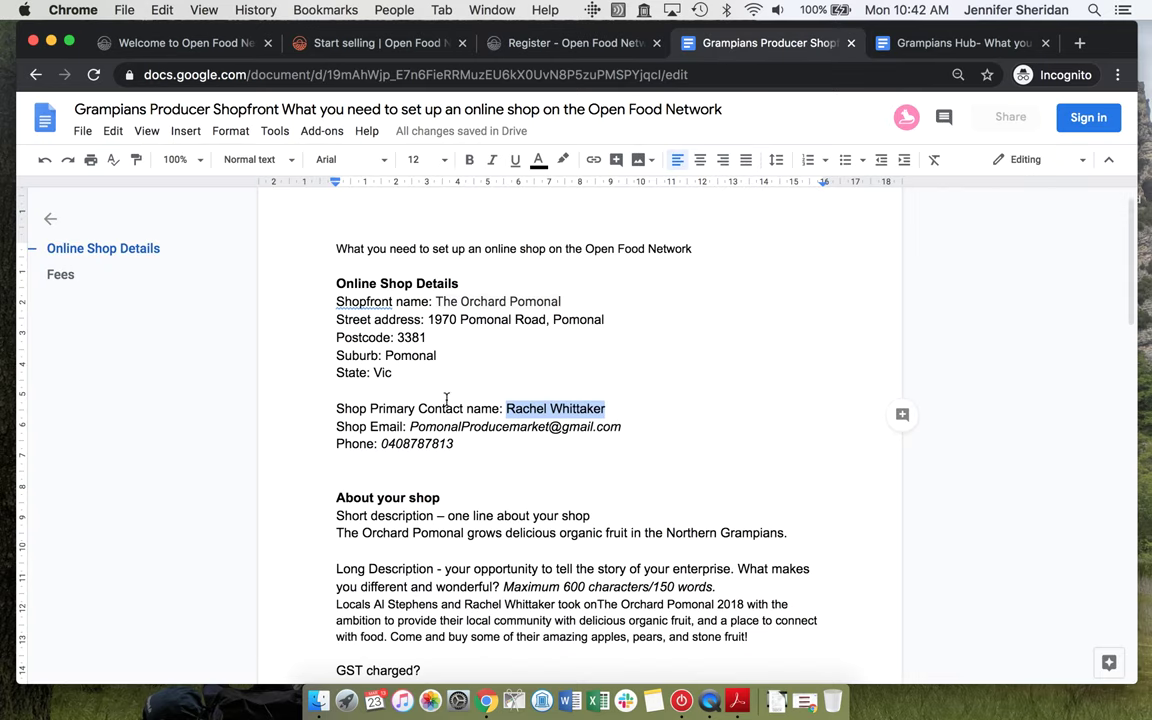
left_click_drag(410, 426, 620, 423)
key("super+c")
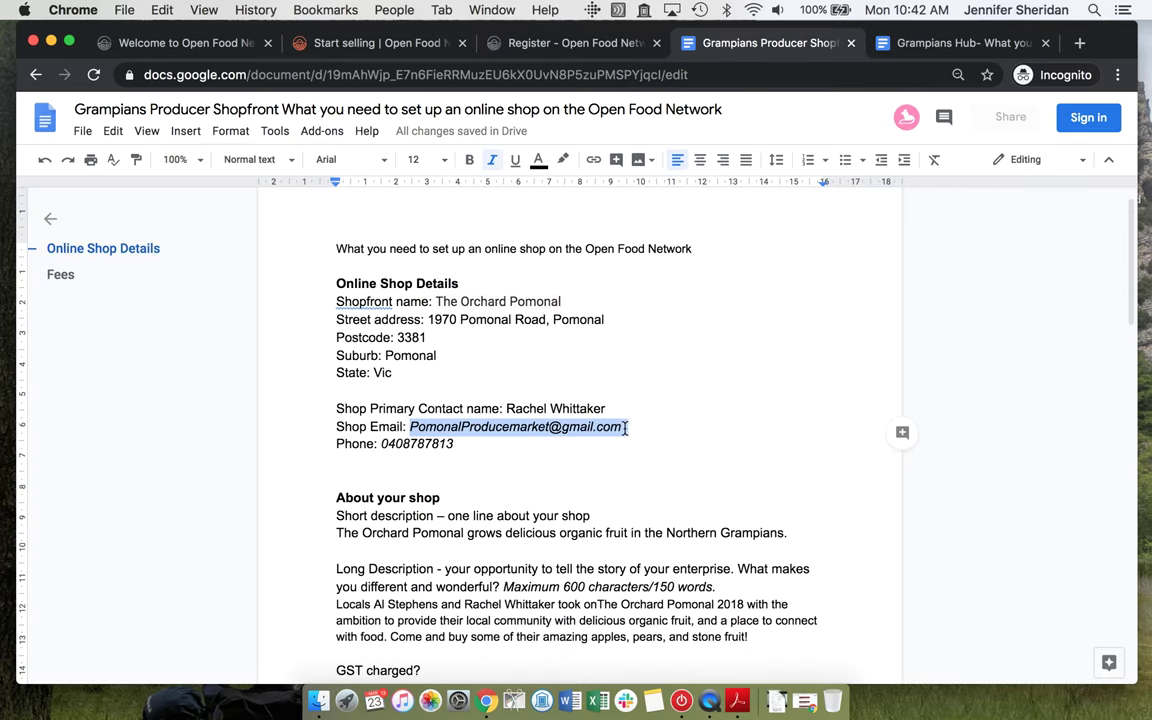
left_click(560, 43)
triple_click(292, 393)
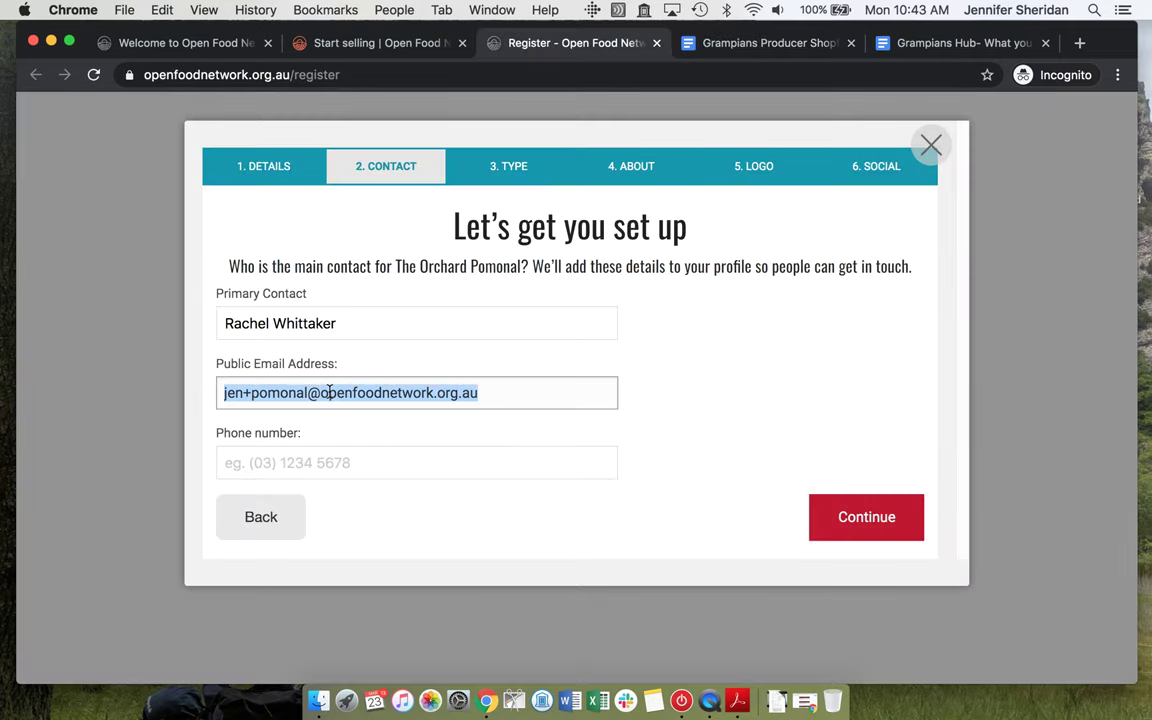
key("super+v")
- Paste the shop's phone number from the document into the phone field and continue
left_click(707, 47)
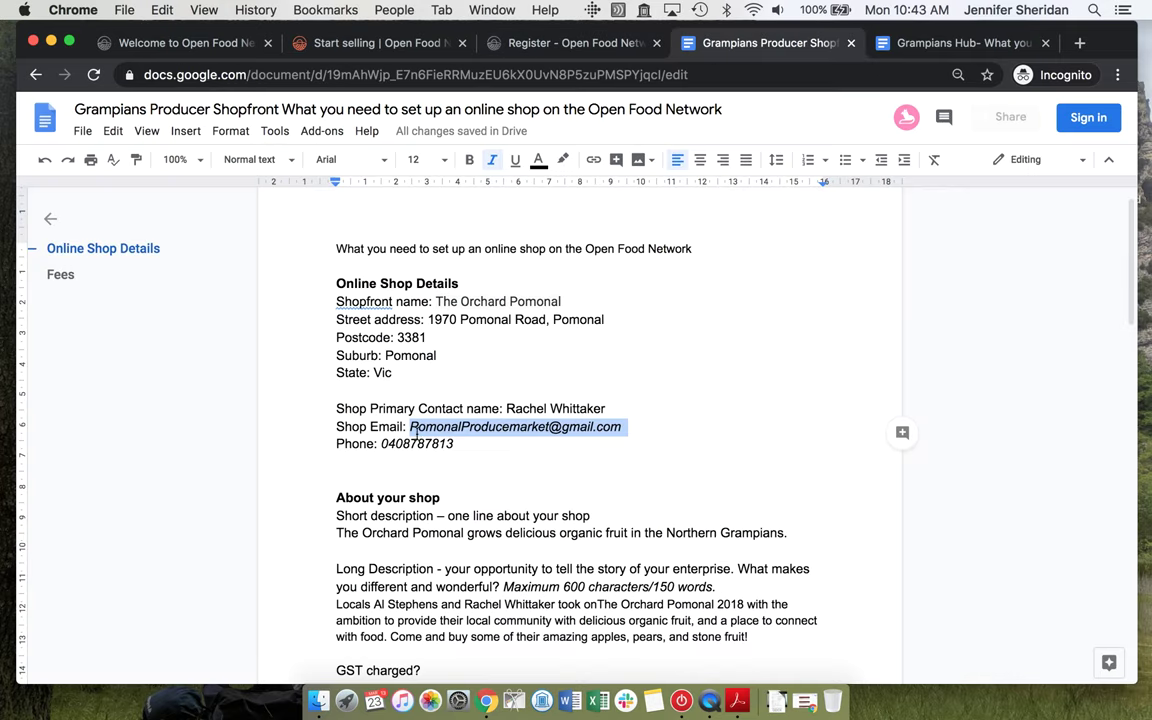
left_click_drag(381, 445, 461, 448)
key("super+c")
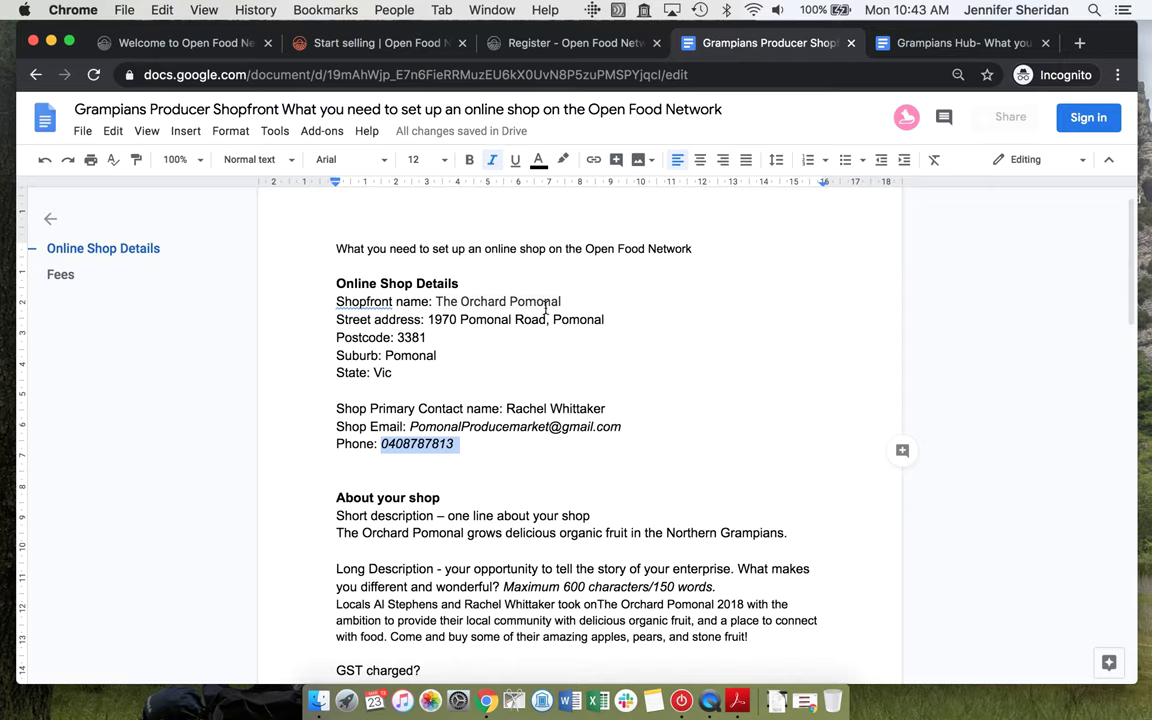
left_click(543, 47)
left_click(383, 466)
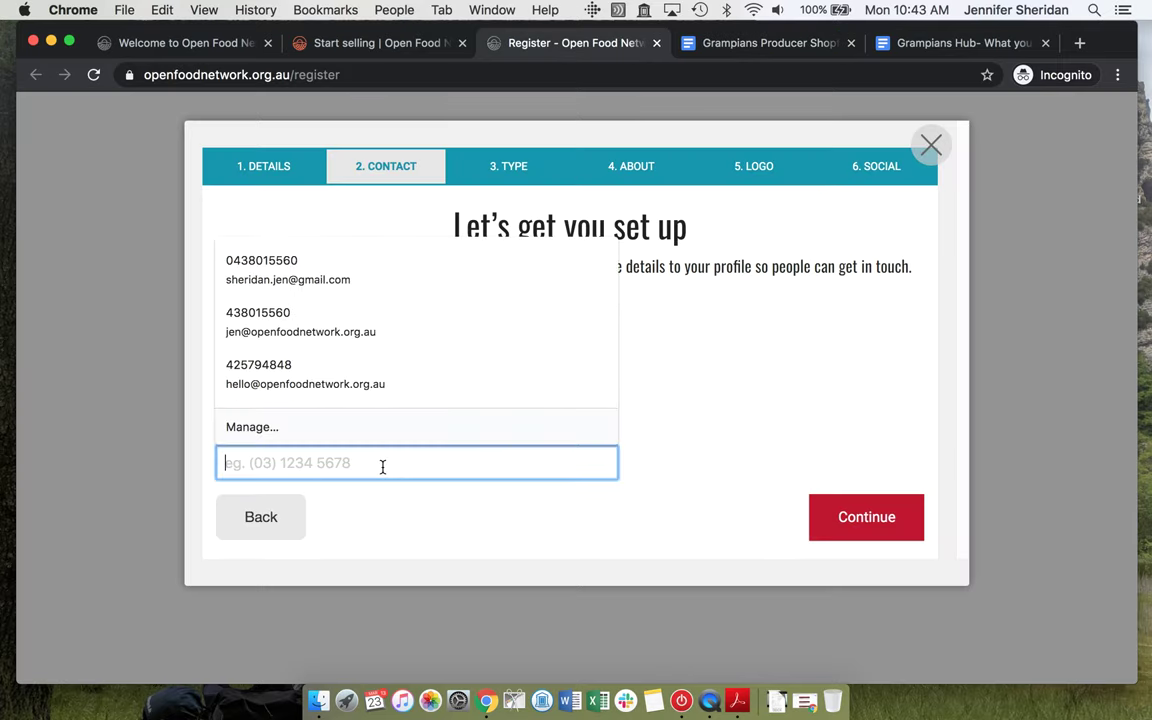
key("super+v")
left_click(840, 518)
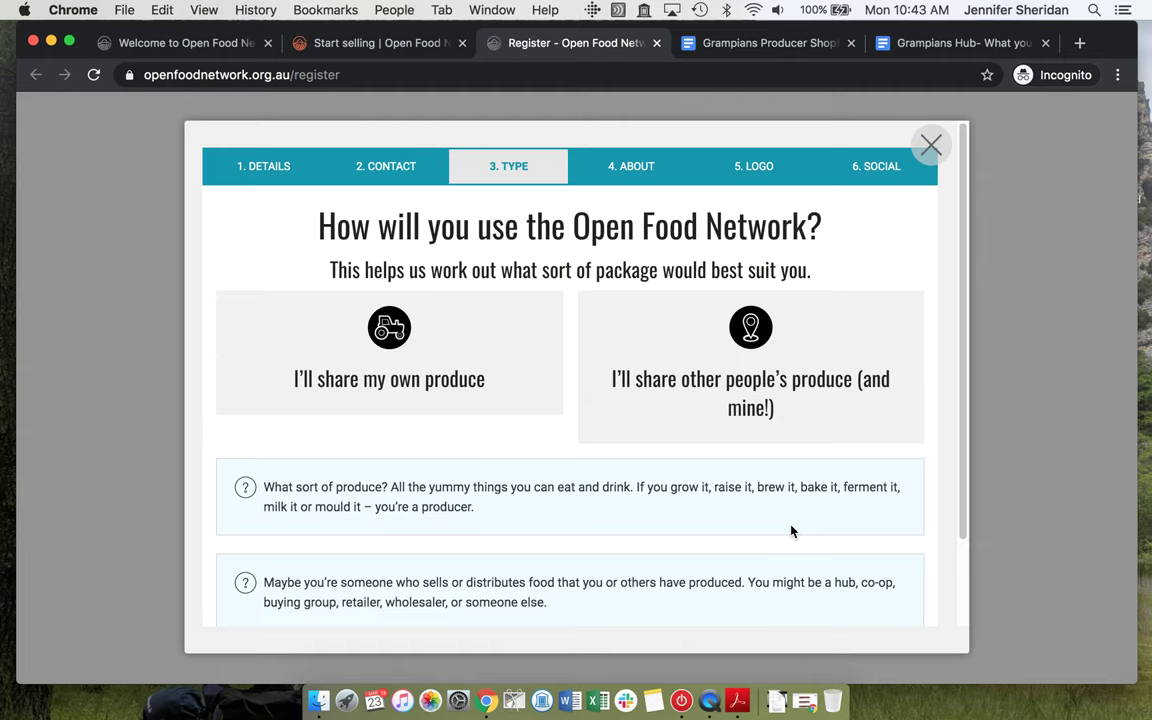
left_click(390, 346)
scroll(586, 455, "down", 2)
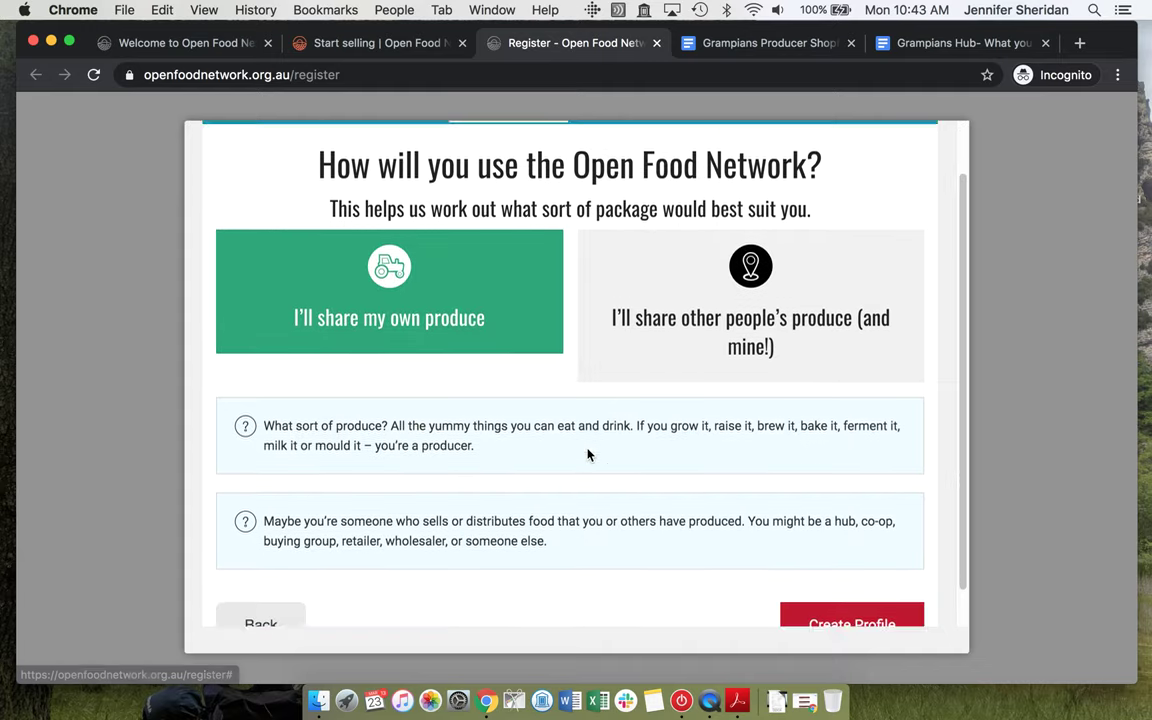
left_click(814, 587)
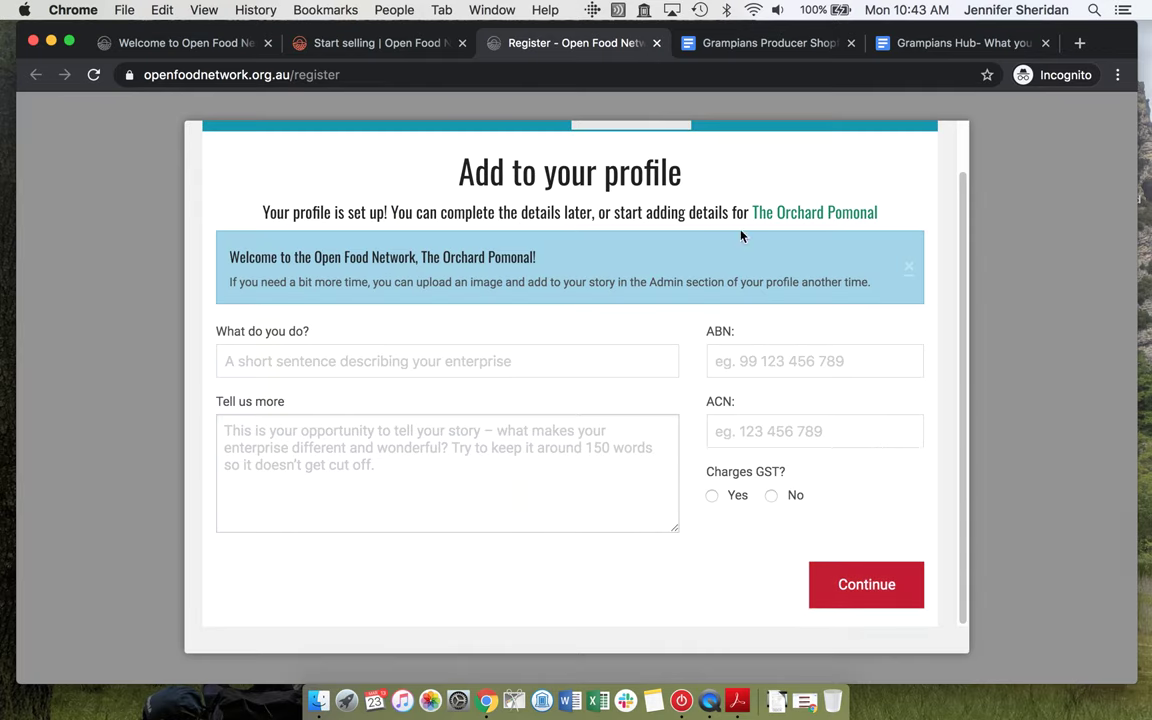
- Paste the one-line short description from the document into 'What do you do?'
left_click(762, 44)
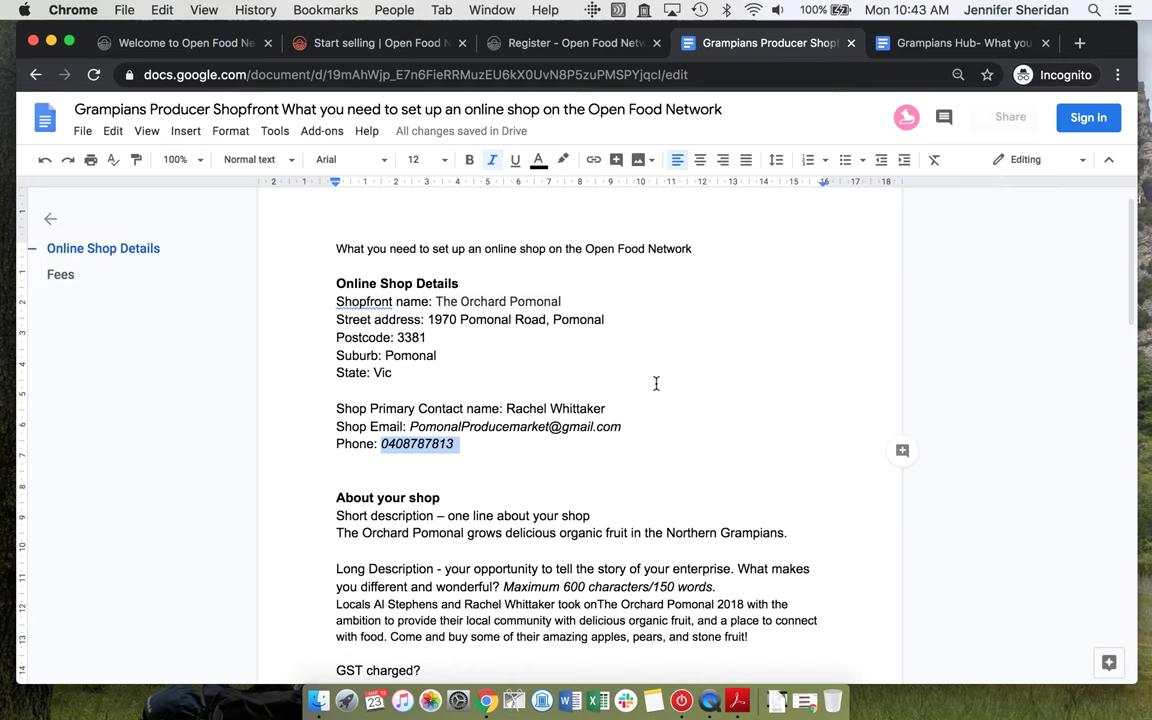
scroll(631, 478, "down", 1)
left_click_drag(318, 483, 789, 488)
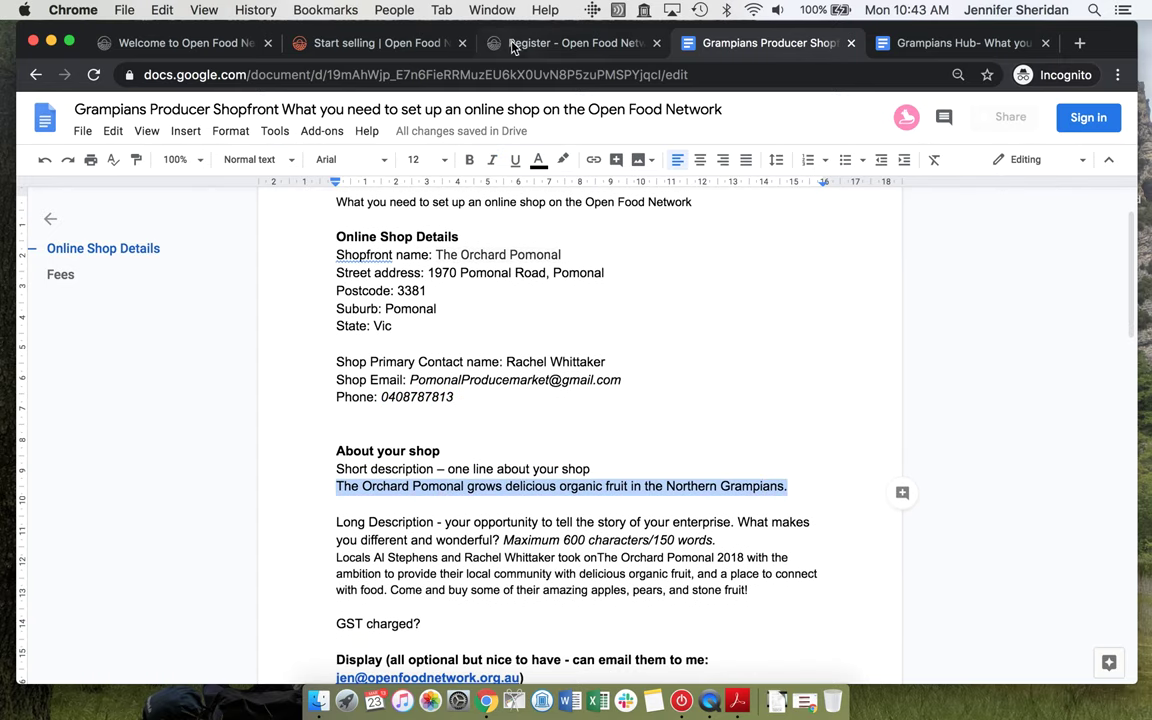
left_click(466, 44)
left_click(410, 357)
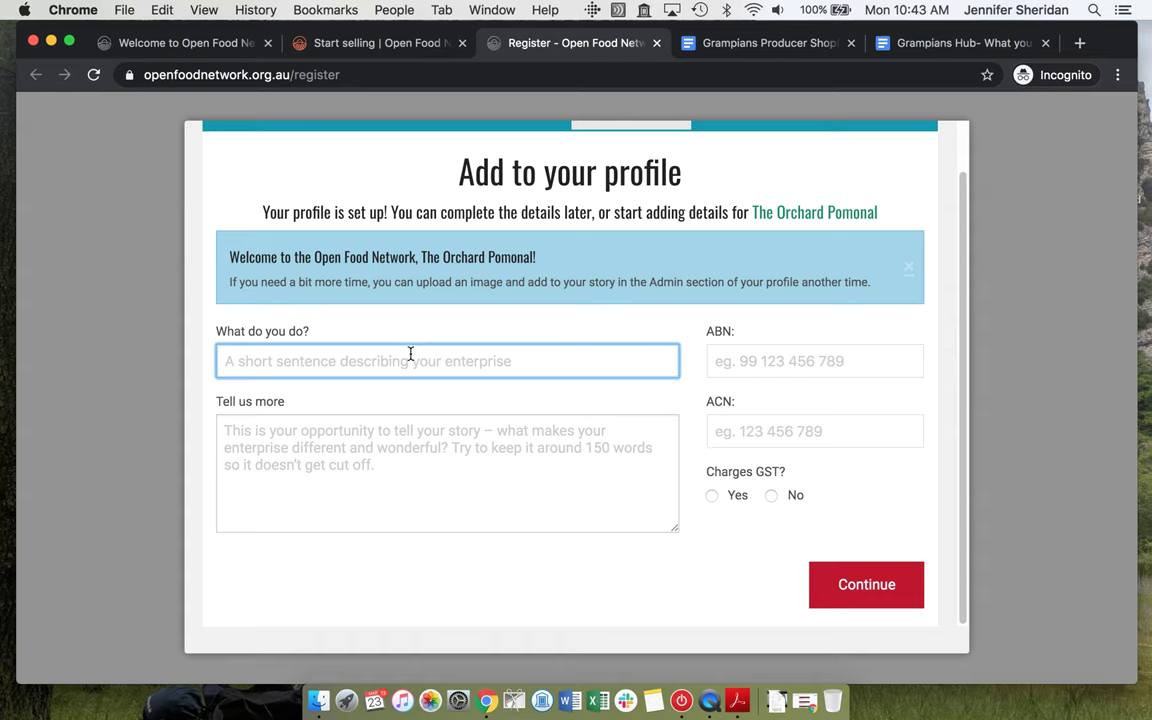
key("super+v")
- Paste the long description into 'Tell us more', set Charges GST to No, and continue
left_click(750, 43)
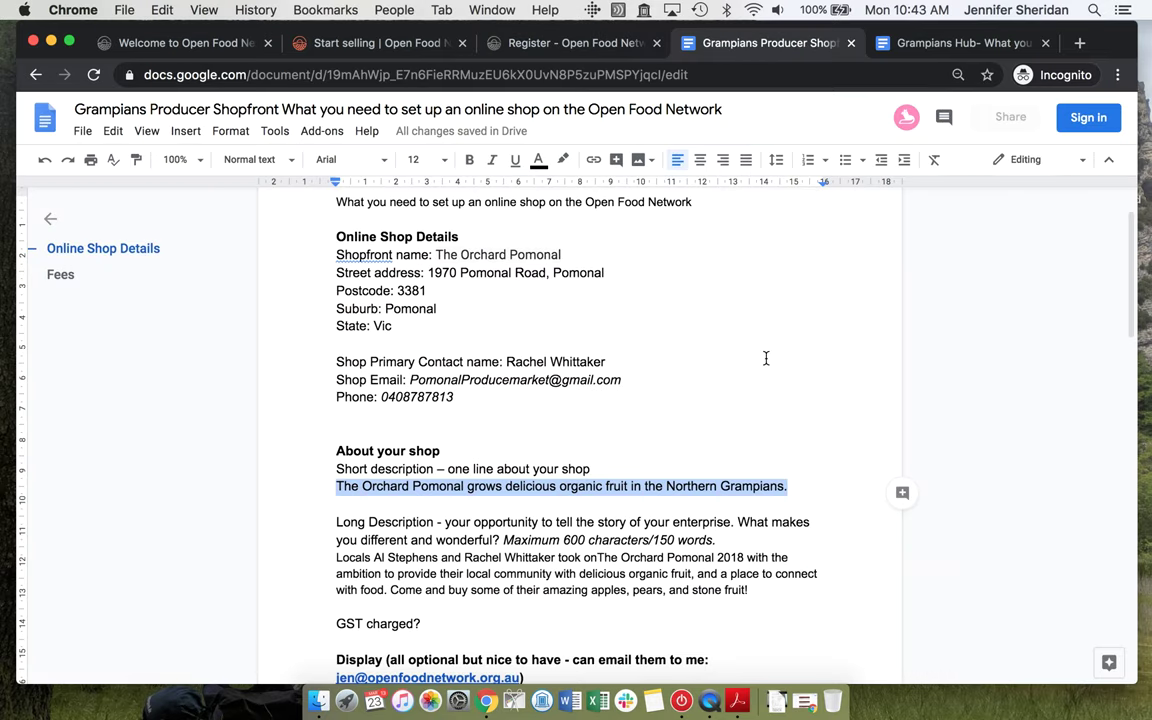
left_click_drag(330, 557, 755, 590)
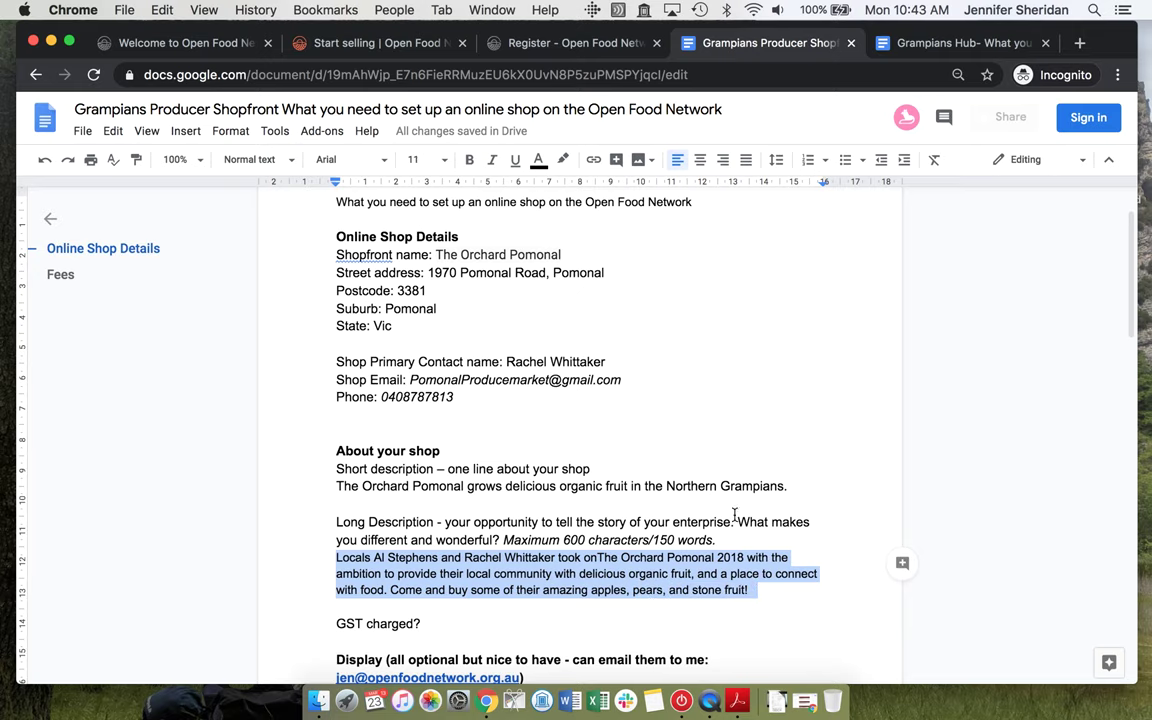
left_click(510, 43)
left_click(347, 437)
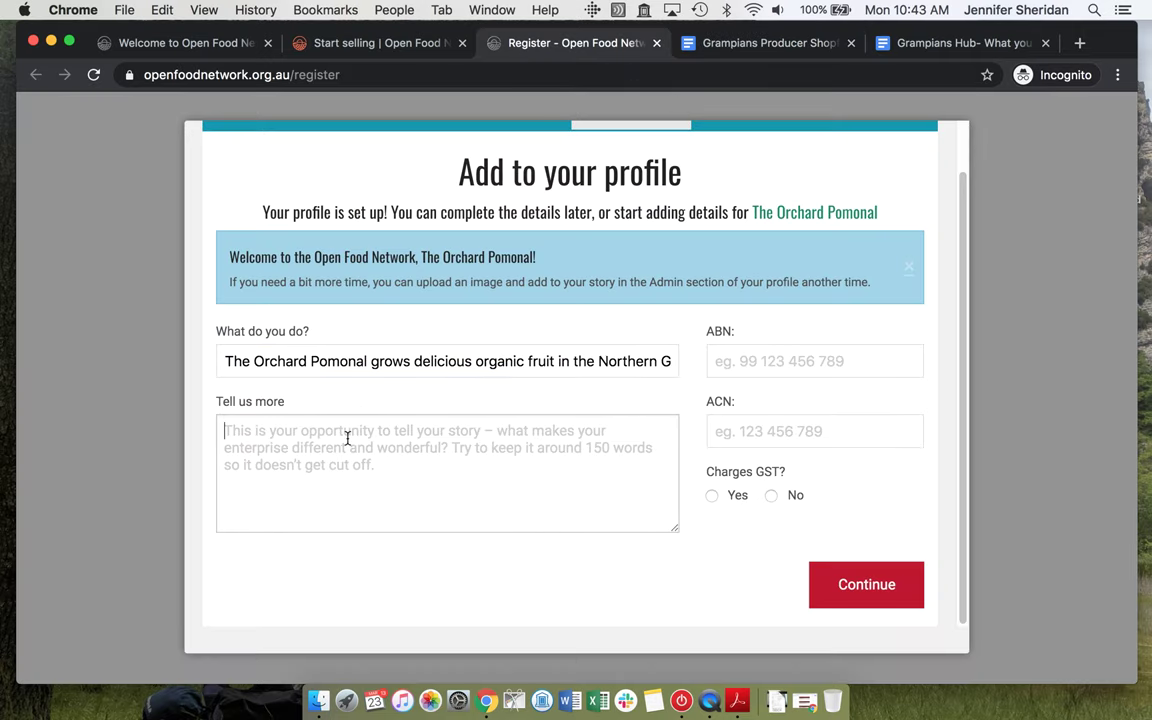
key("cmd+v")
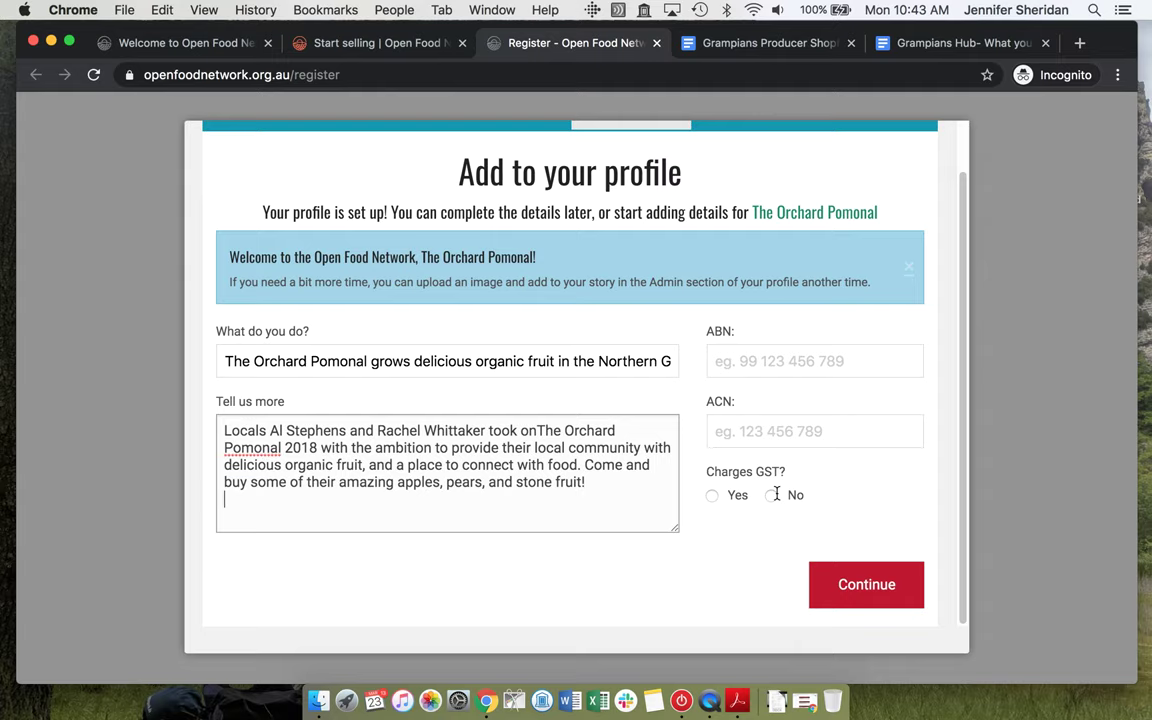
left_click(771, 496)
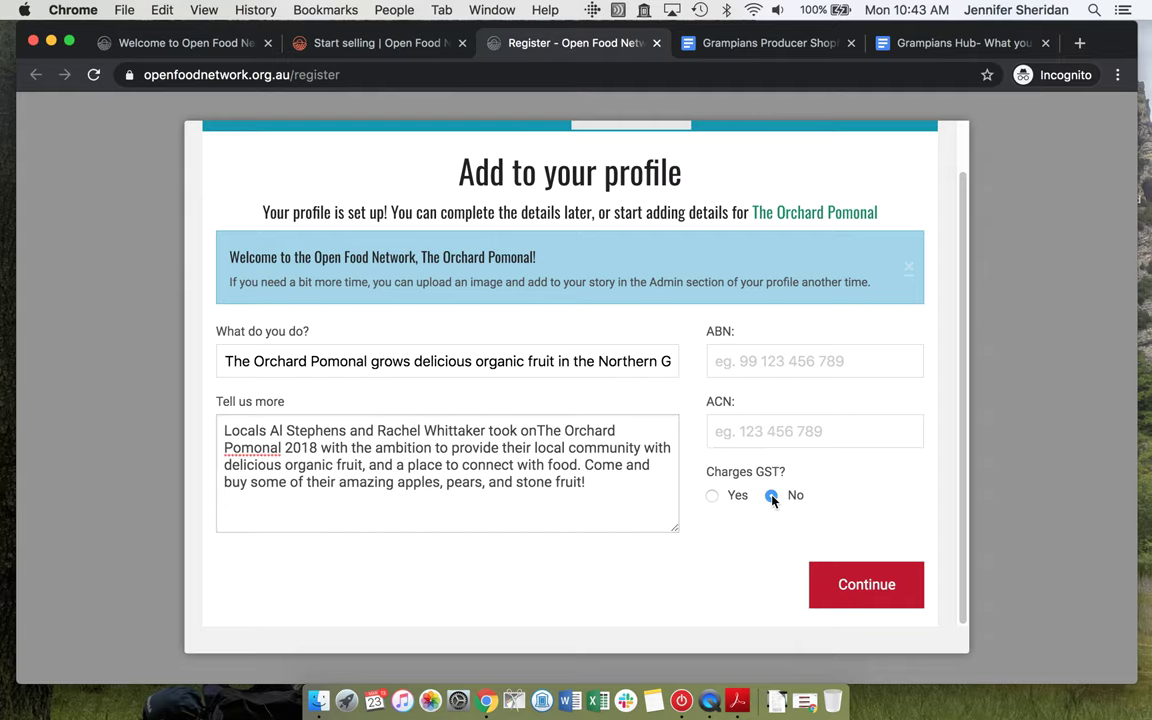
left_click(866, 585)
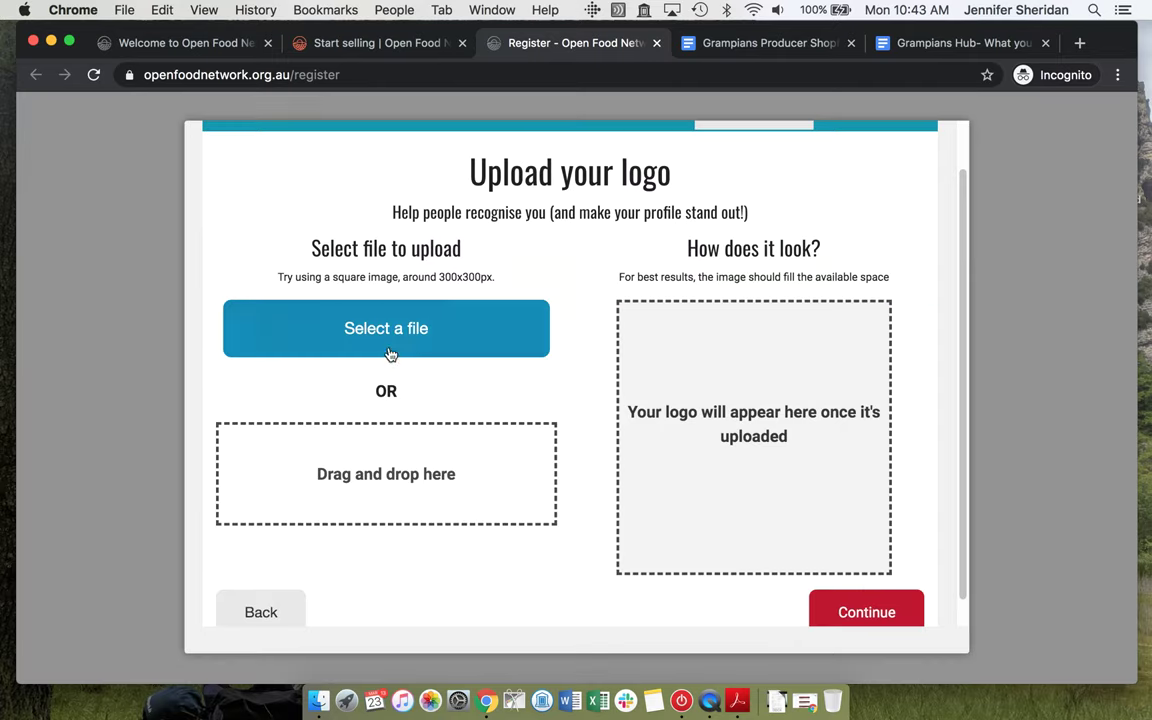
- Upload 'pomonal logo' from Desktop > Pomonal as the shop logo
left_click(316, 337)
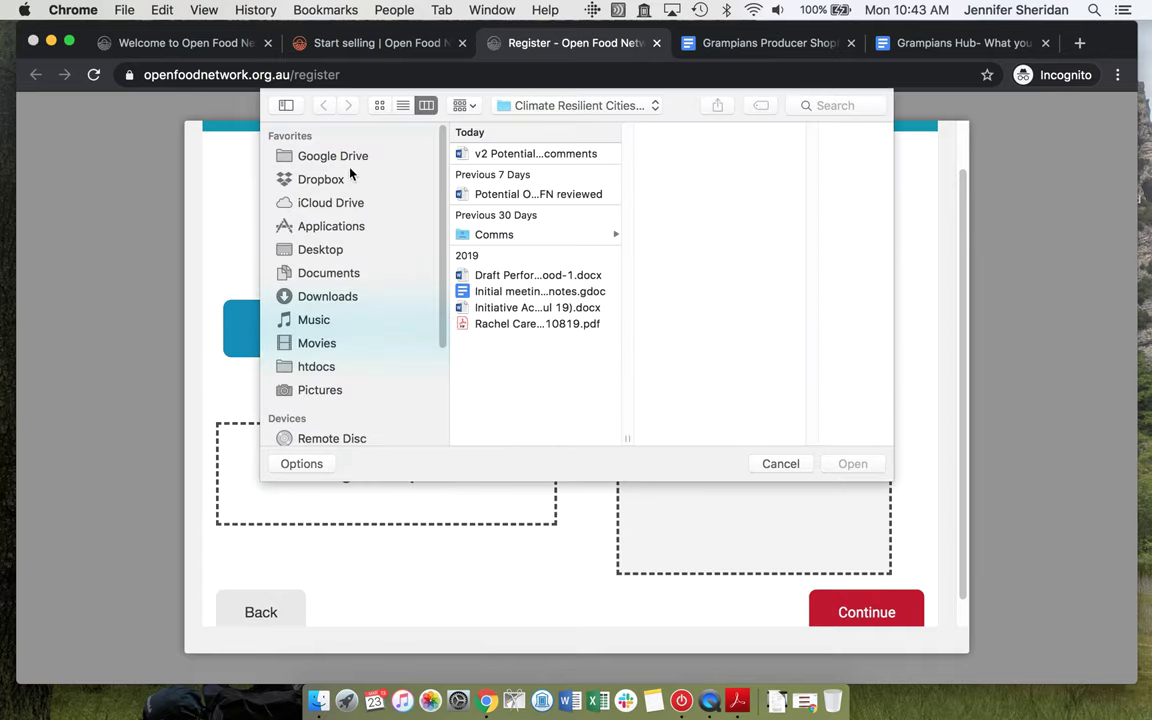
left_click(299, 246)
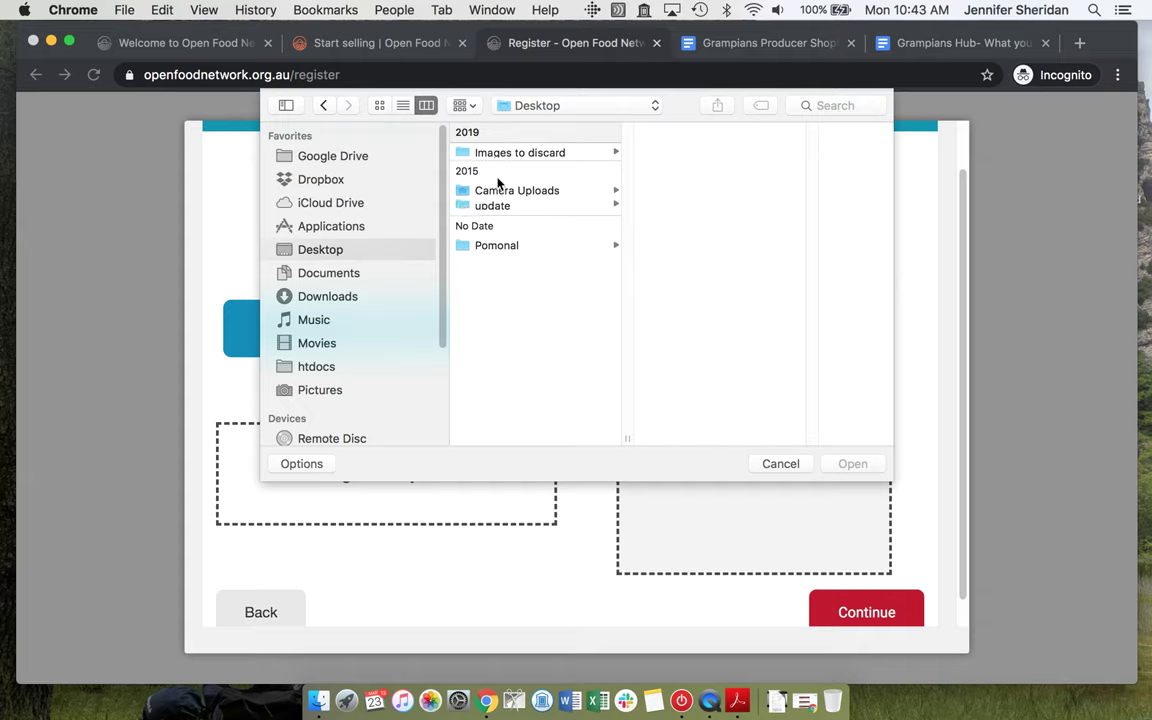
left_click(512, 246)
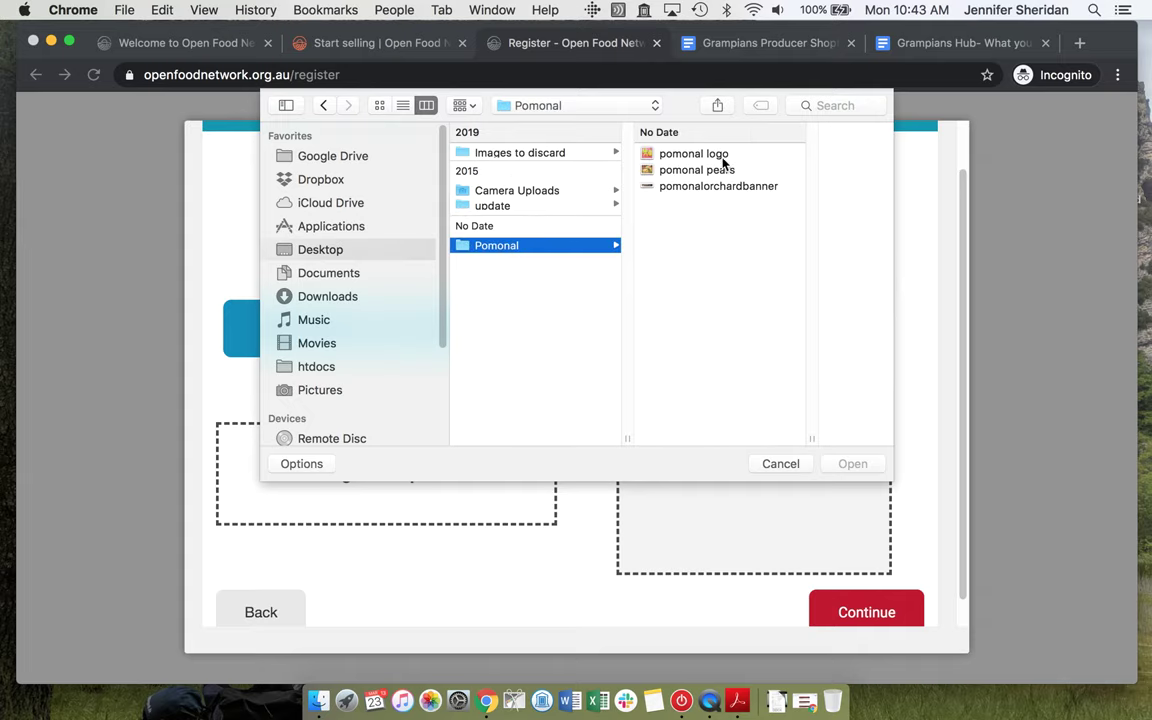
left_click(720, 157)
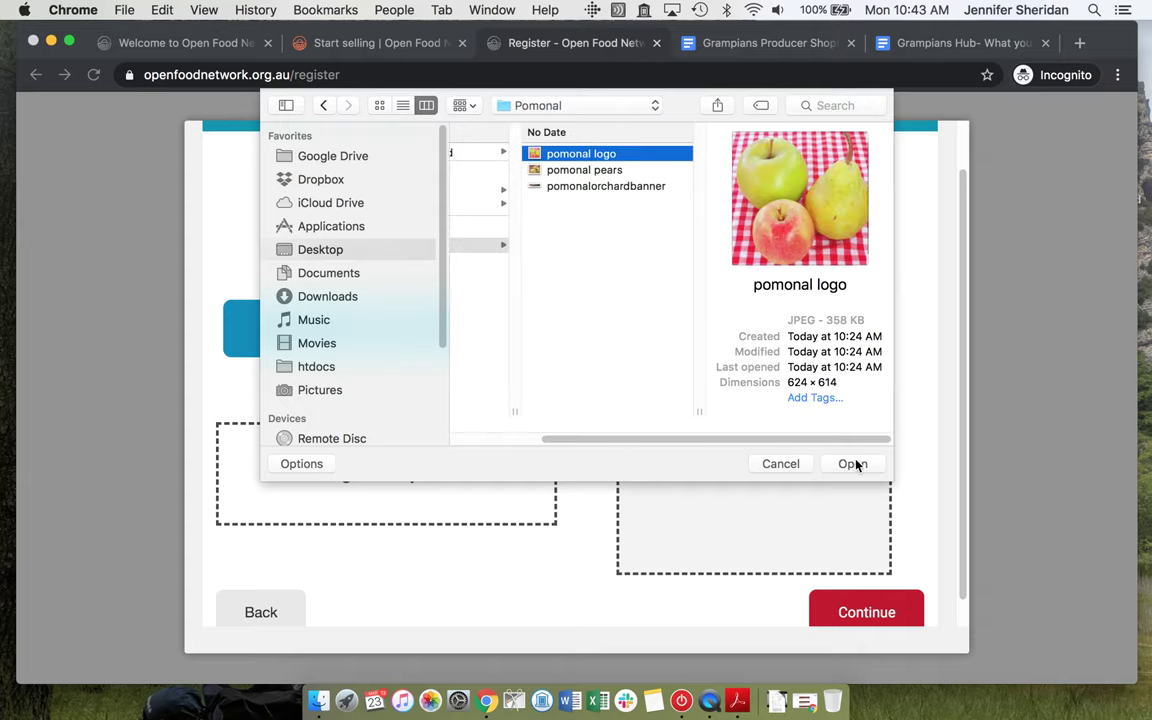
left_click(853, 464)
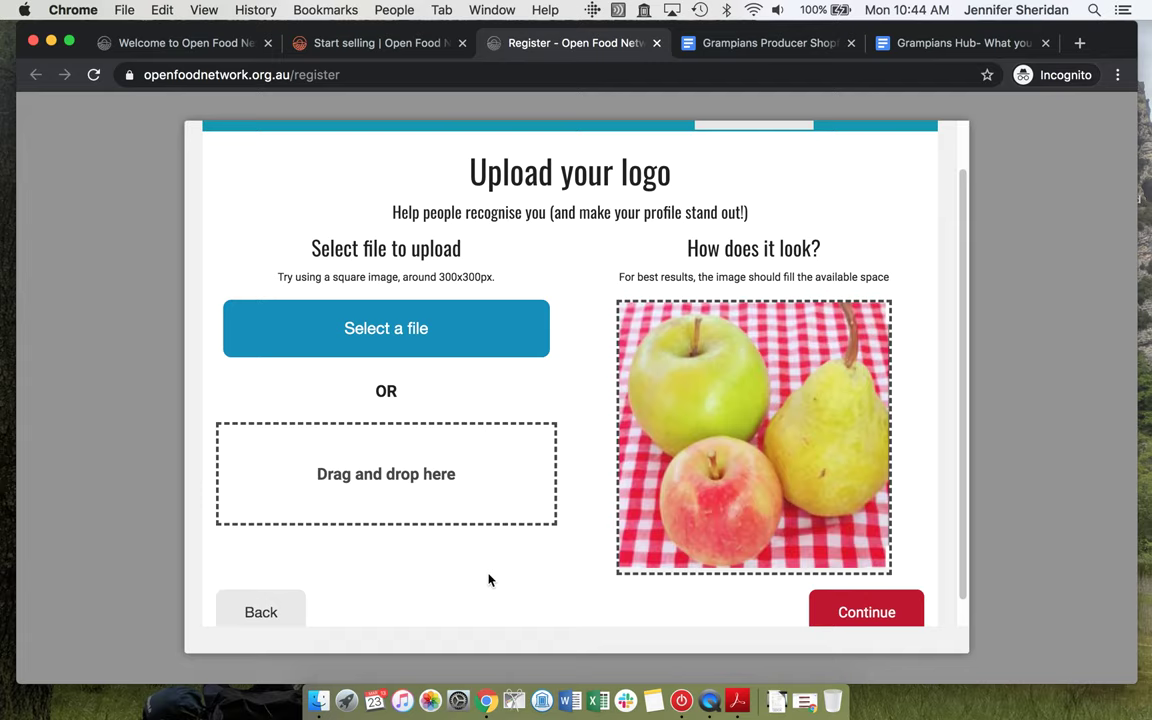
- Upload pomonalorchardbanner as the header image and continue to the Social step
left_click(873, 601)
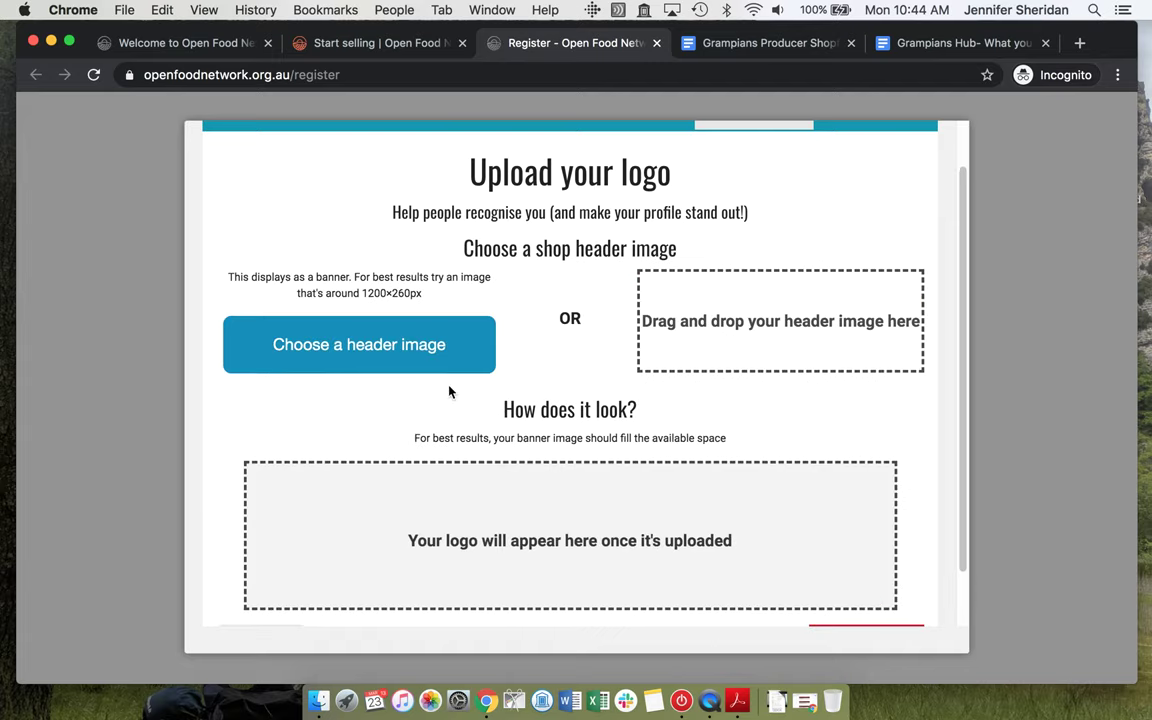
left_click(380, 352)
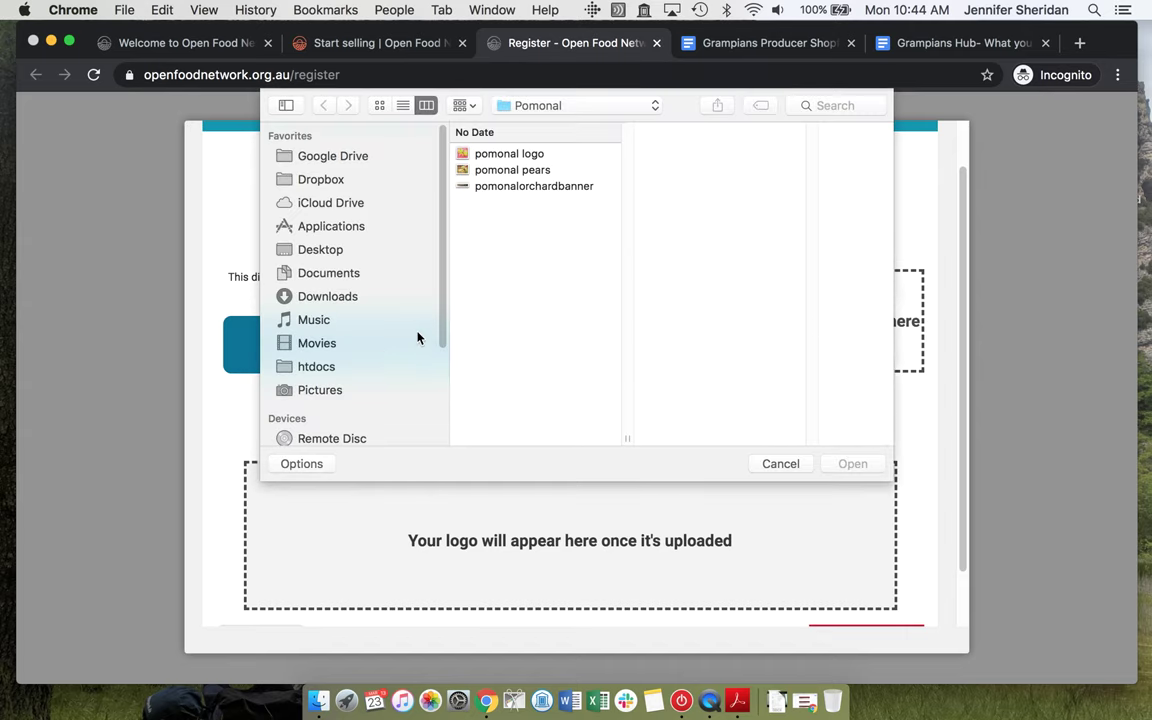
left_click(532, 187)
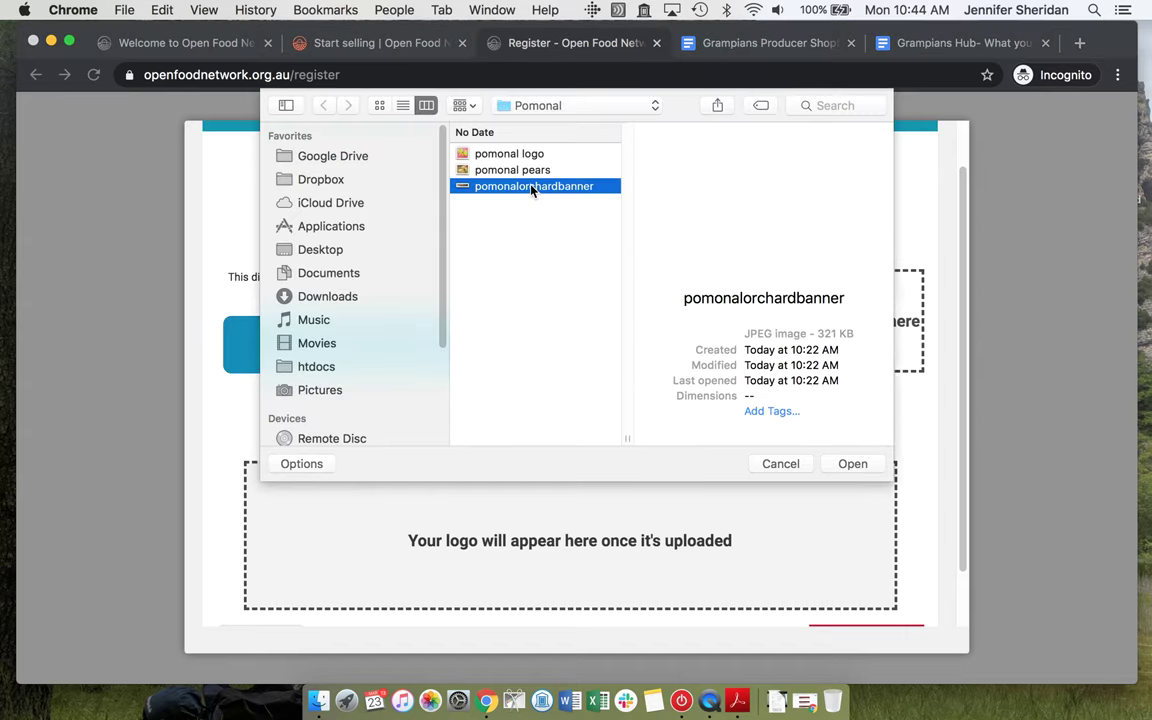
left_click(853, 465)
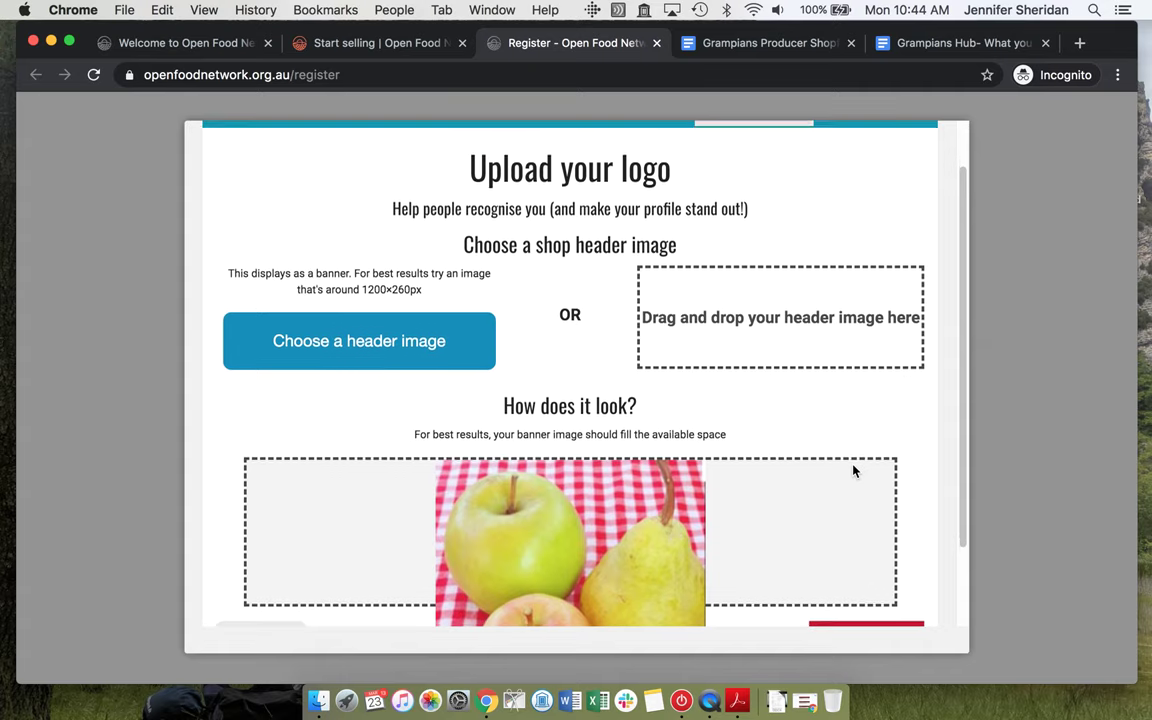
scroll(853, 470, "down", 1)
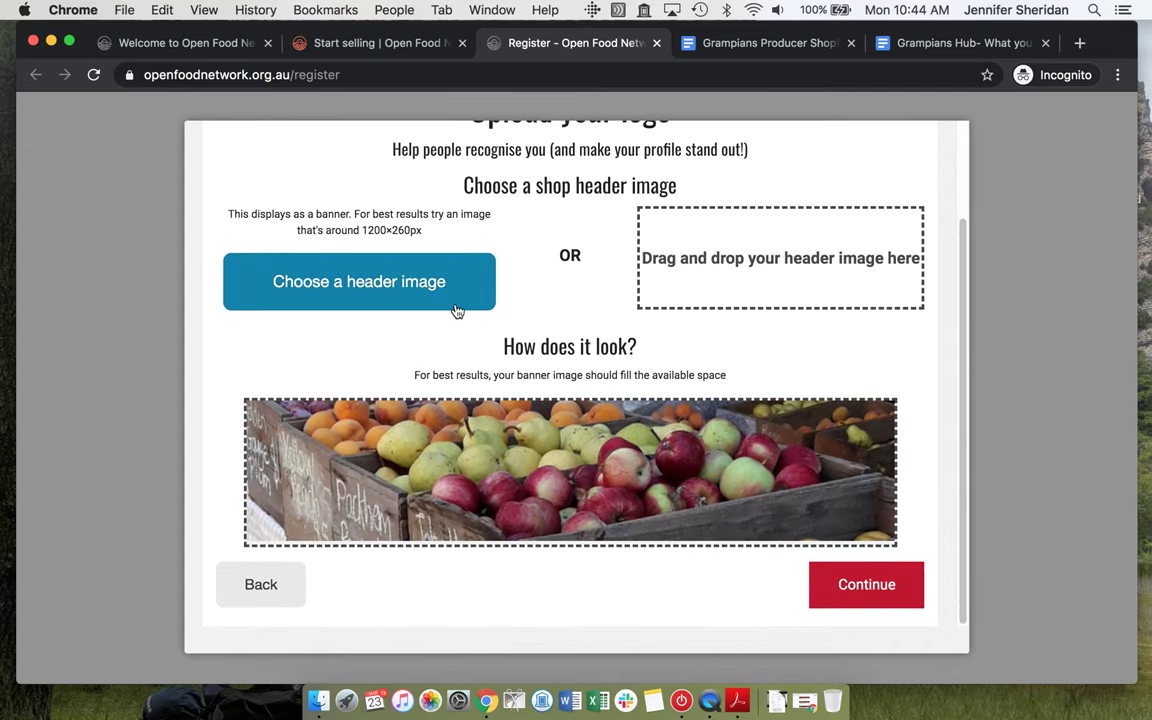
left_click(887, 590)
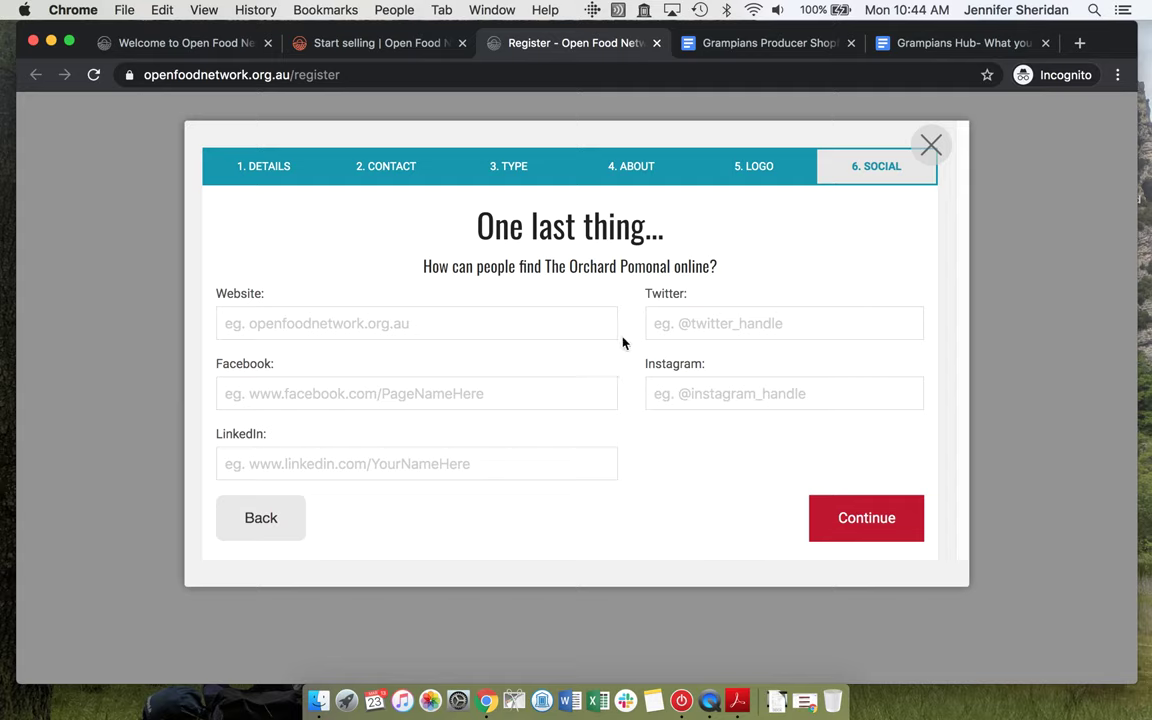
- Finish registration without social links, go to the homepage, and show the account options
left_click(860, 522)
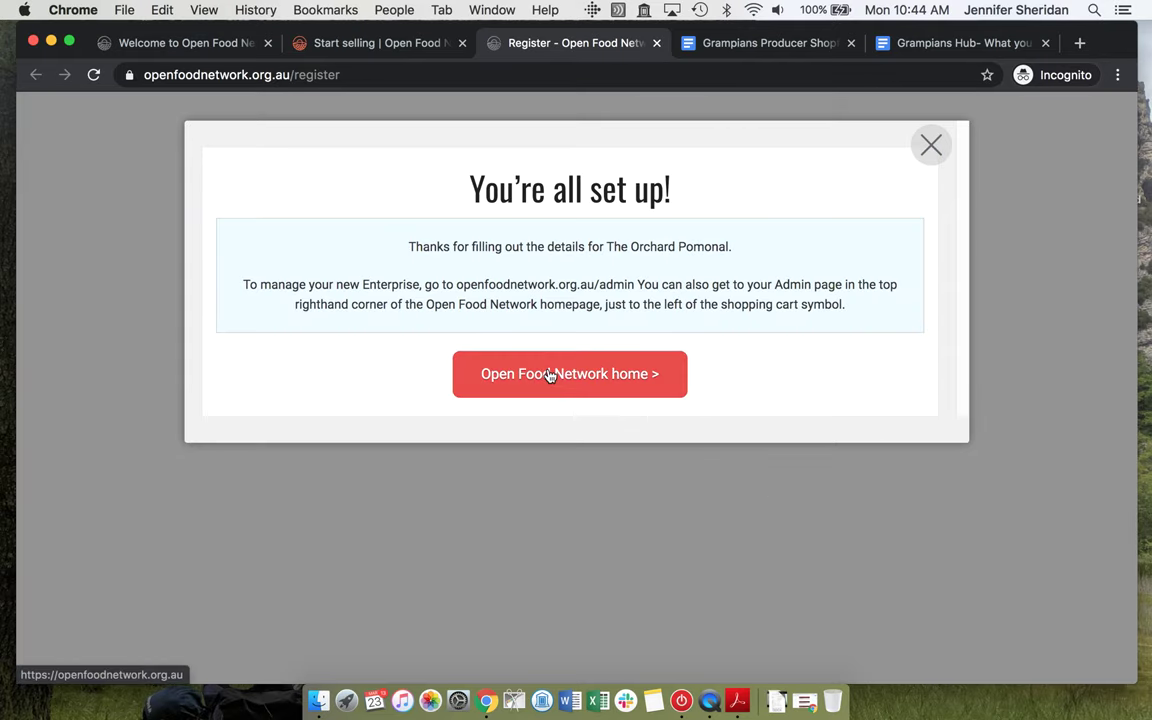
left_click(548, 374)
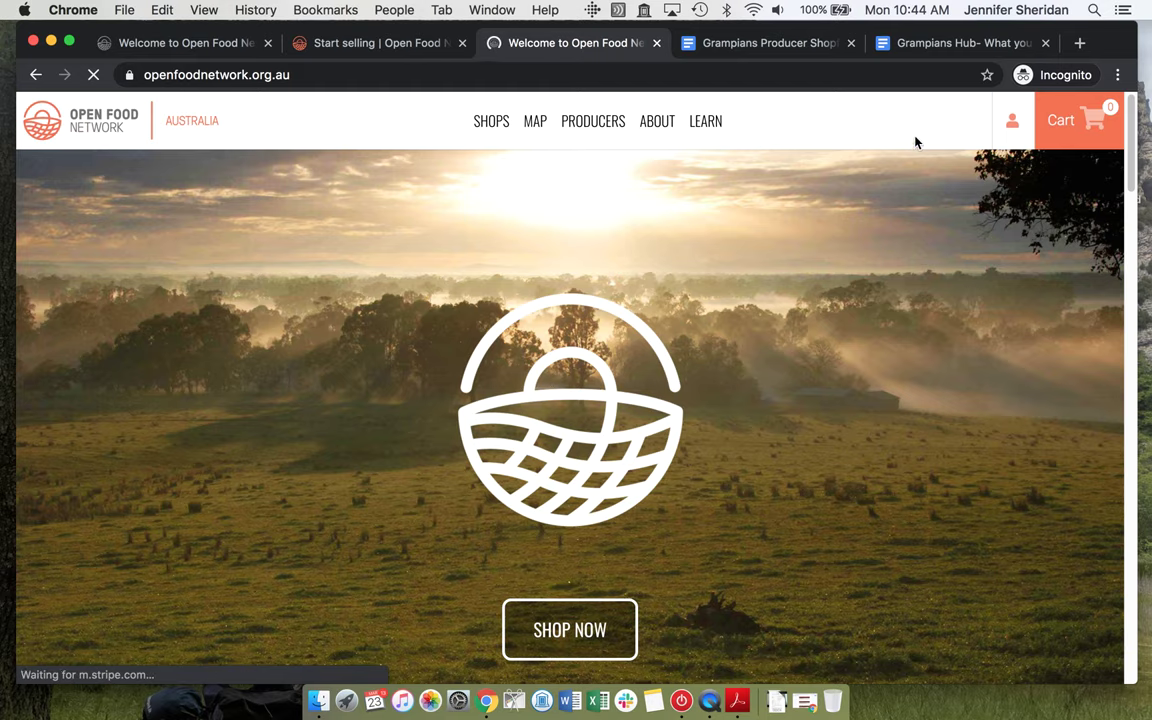
left_click(1013, 167)
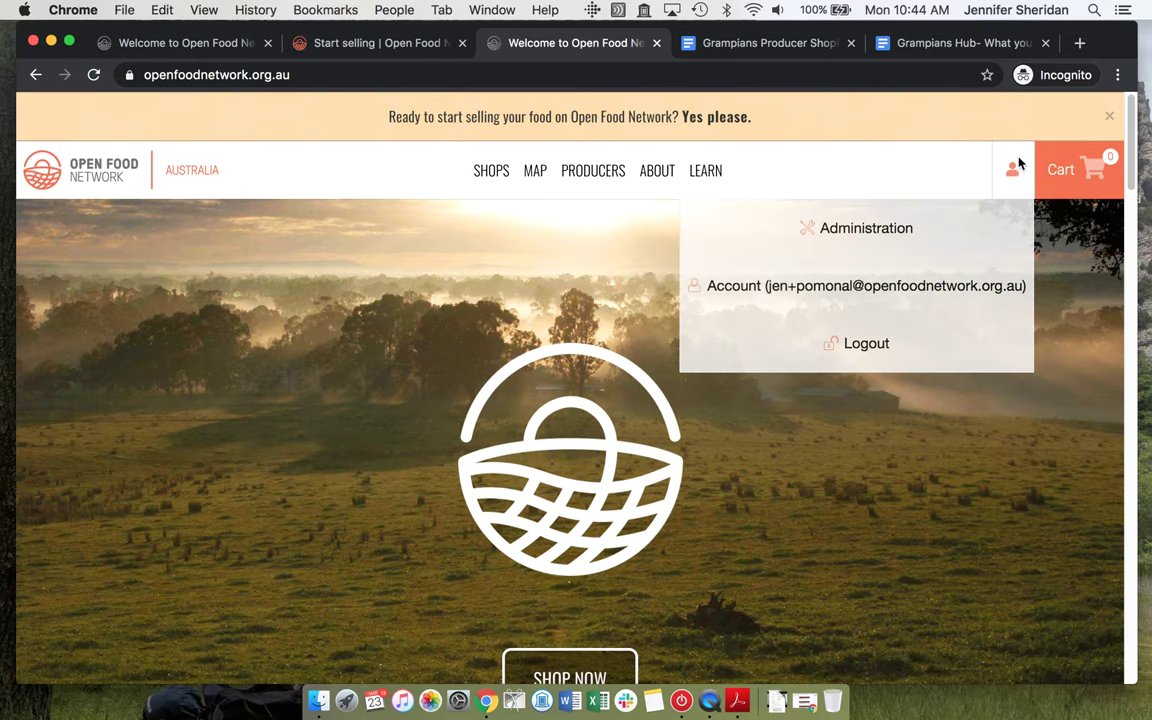
- In Administration, save The Orchard Pomonal's package as Producer Shop and view its status issues
left_click(872, 233)
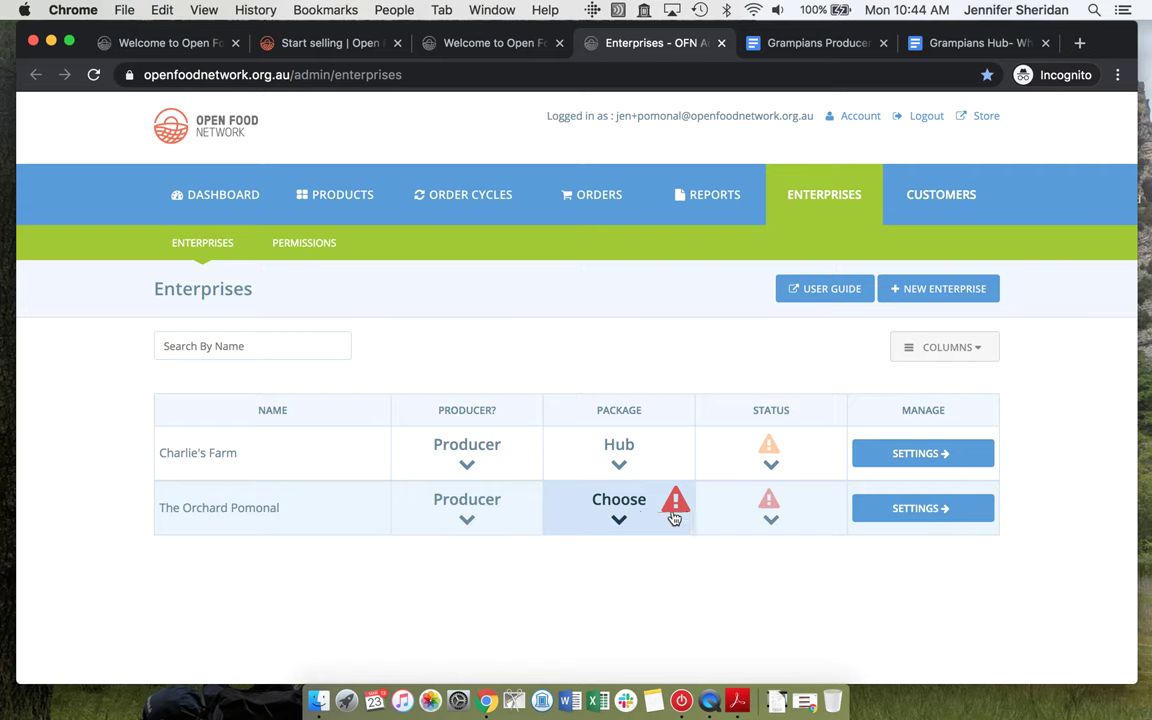
left_click(617, 518)
scroll(620, 520, "down", 5)
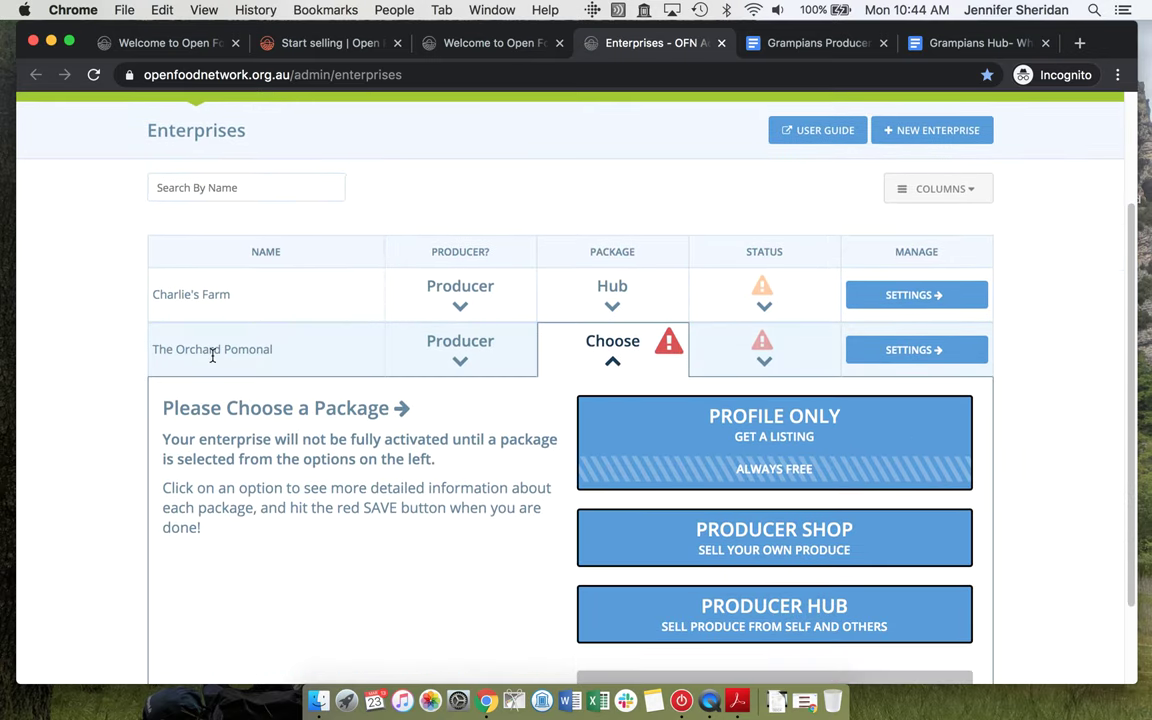
left_click(689, 532)
scroll(470, 492, "down", 1)
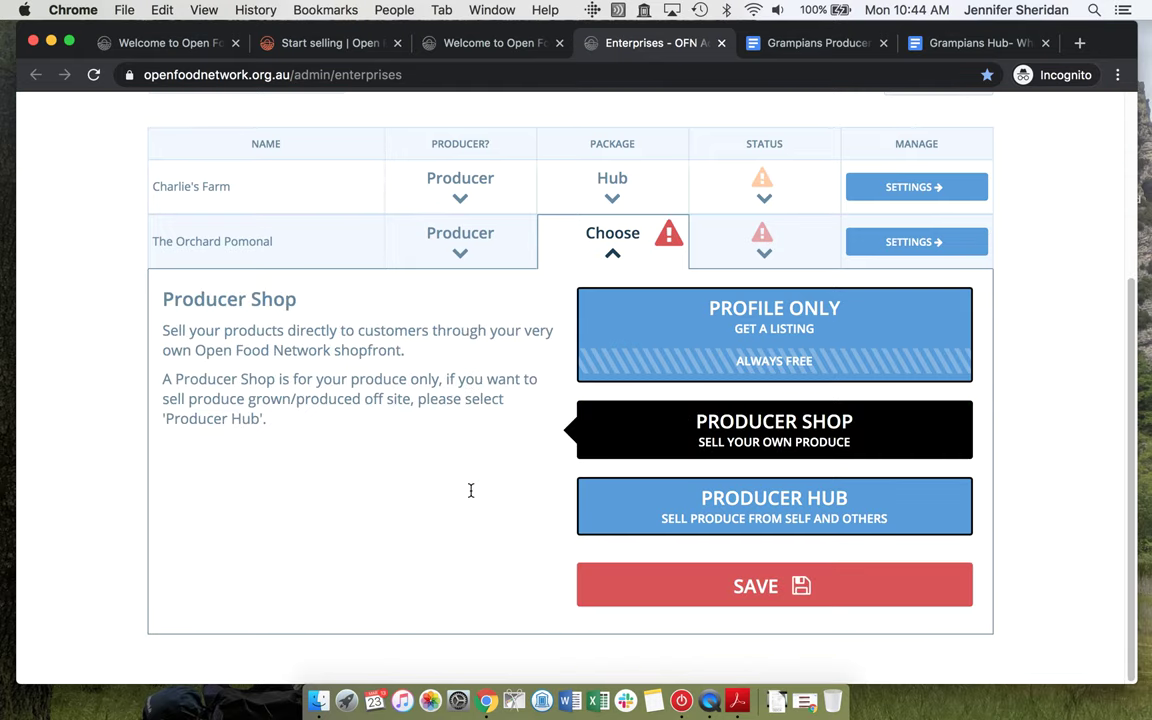
left_click(716, 586)
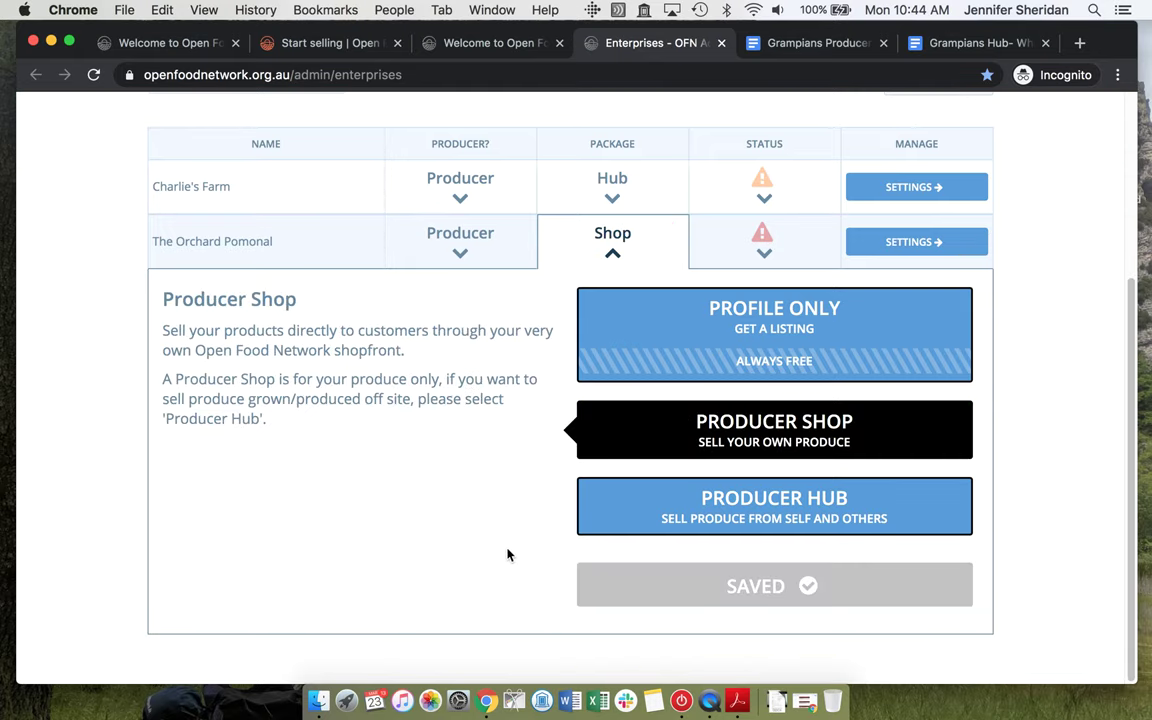
left_click(776, 256)
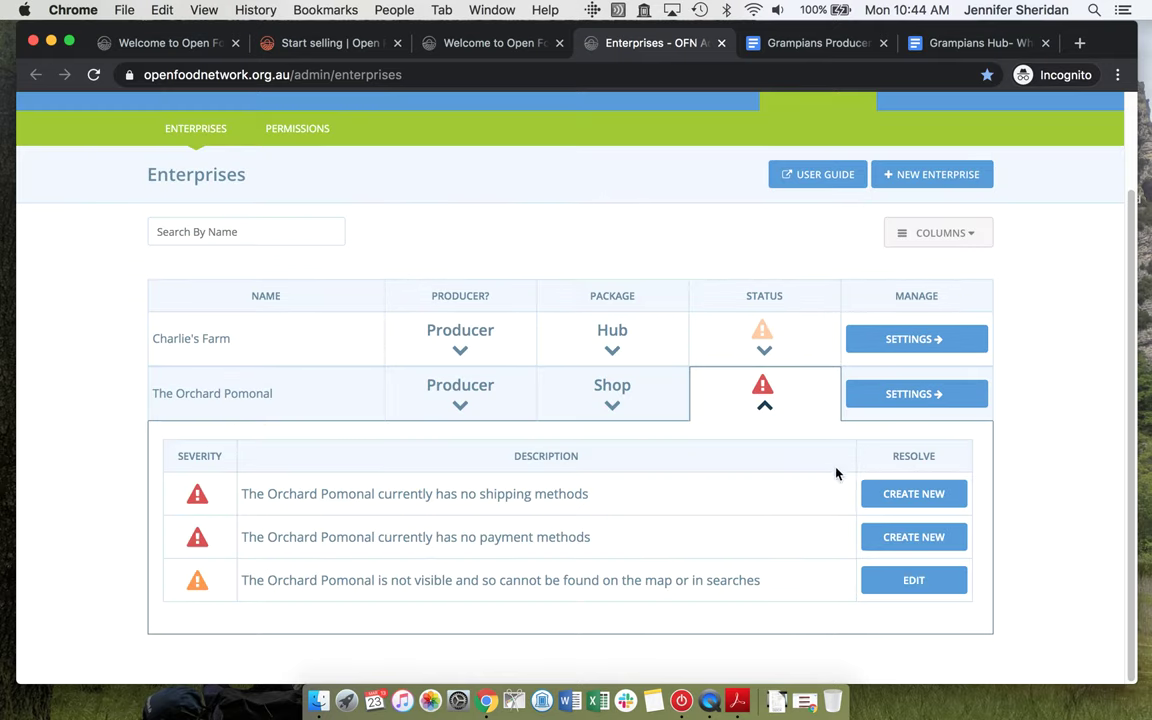
scroll(915, 380, "up", 2)
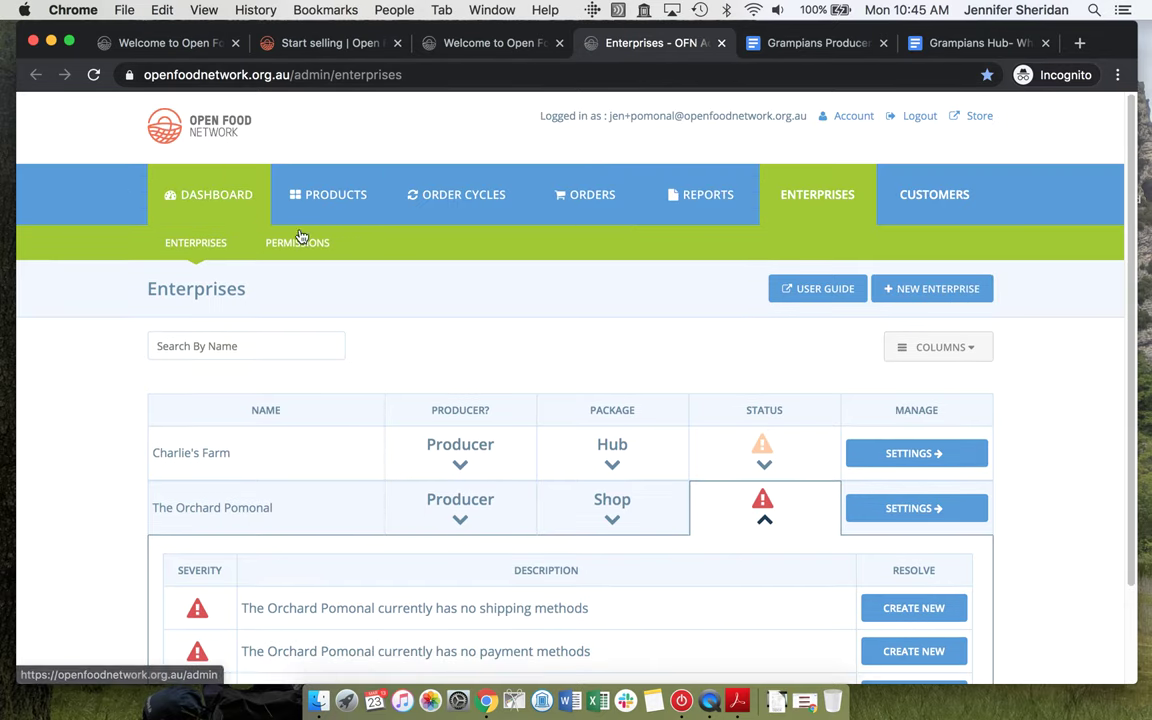
- Set The Orchard Pomonal to Visible in search, update it, and select the shop front link
left_click(192, 215)
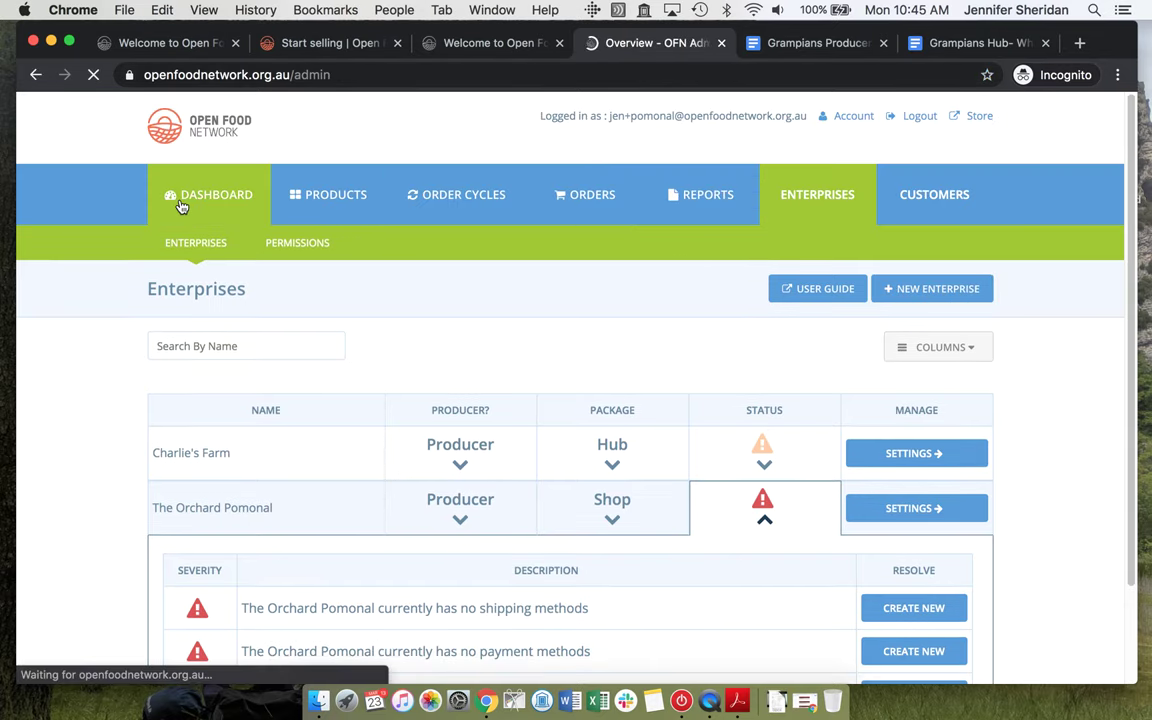
scroll(773, 401, "down", 1)
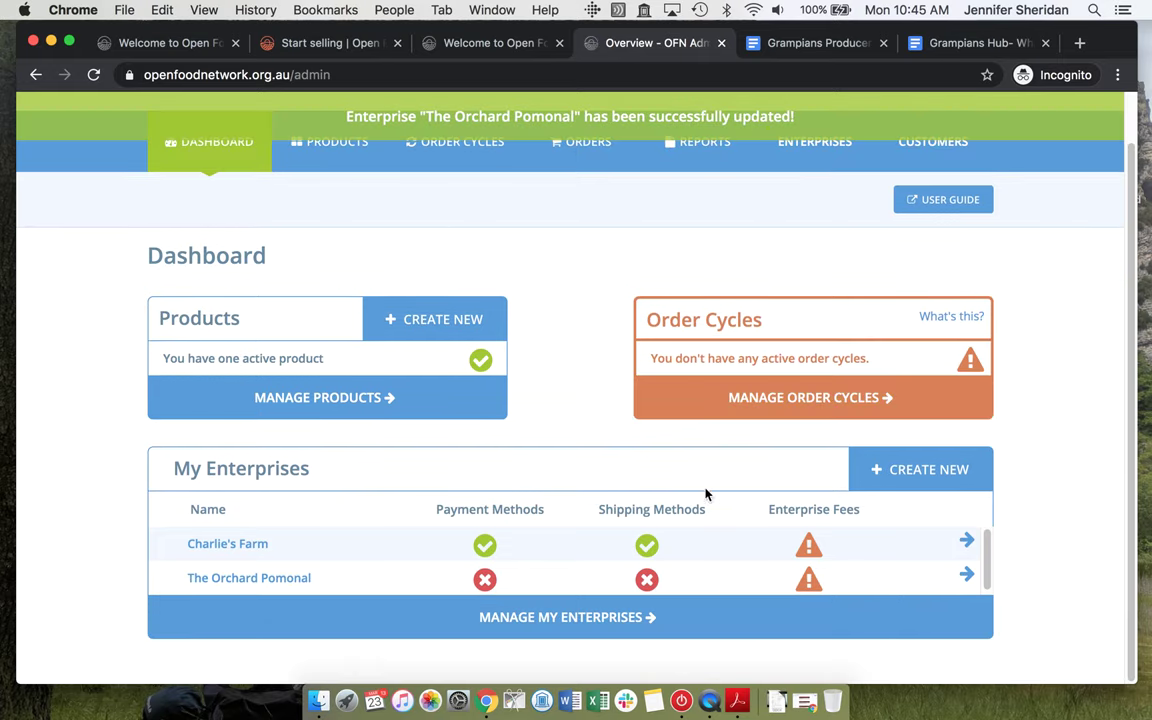
left_click(927, 576)
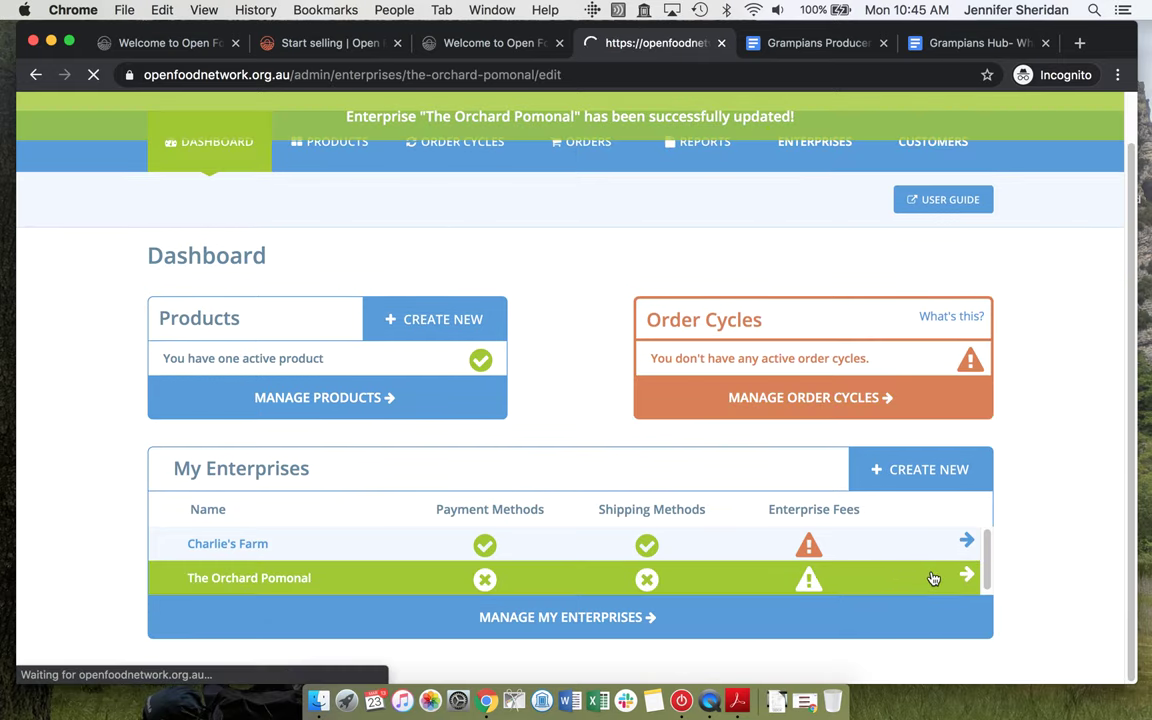
scroll(786, 455, "down", 2)
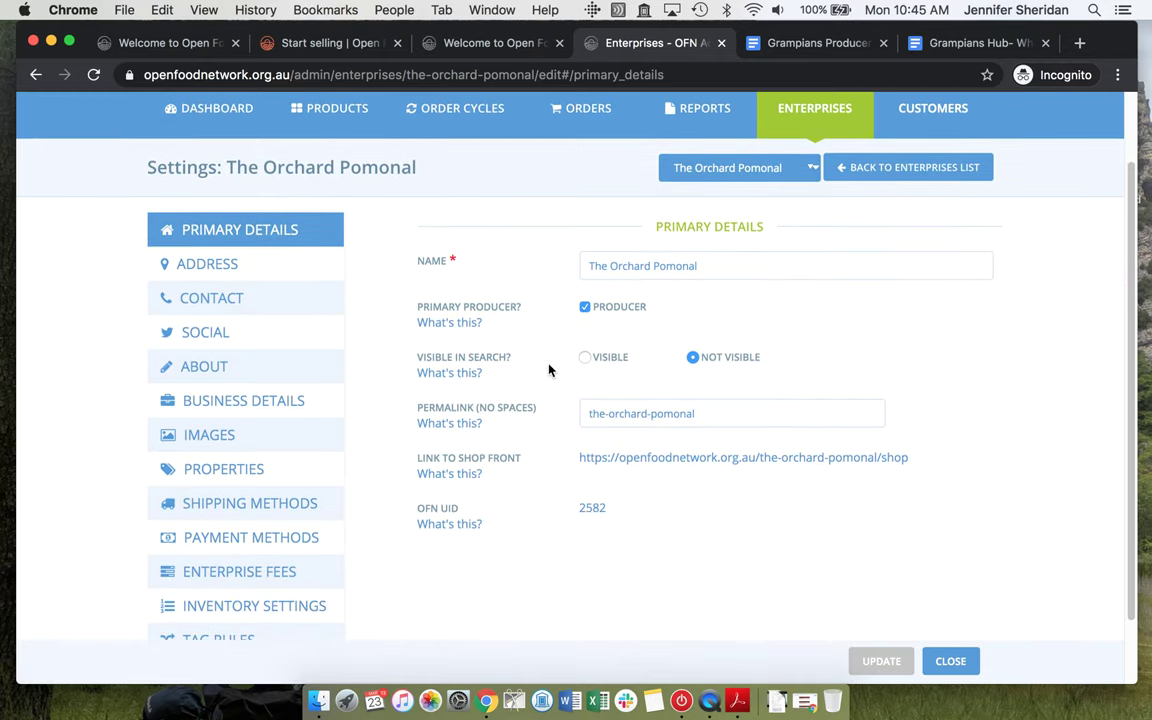
left_click(586, 360)
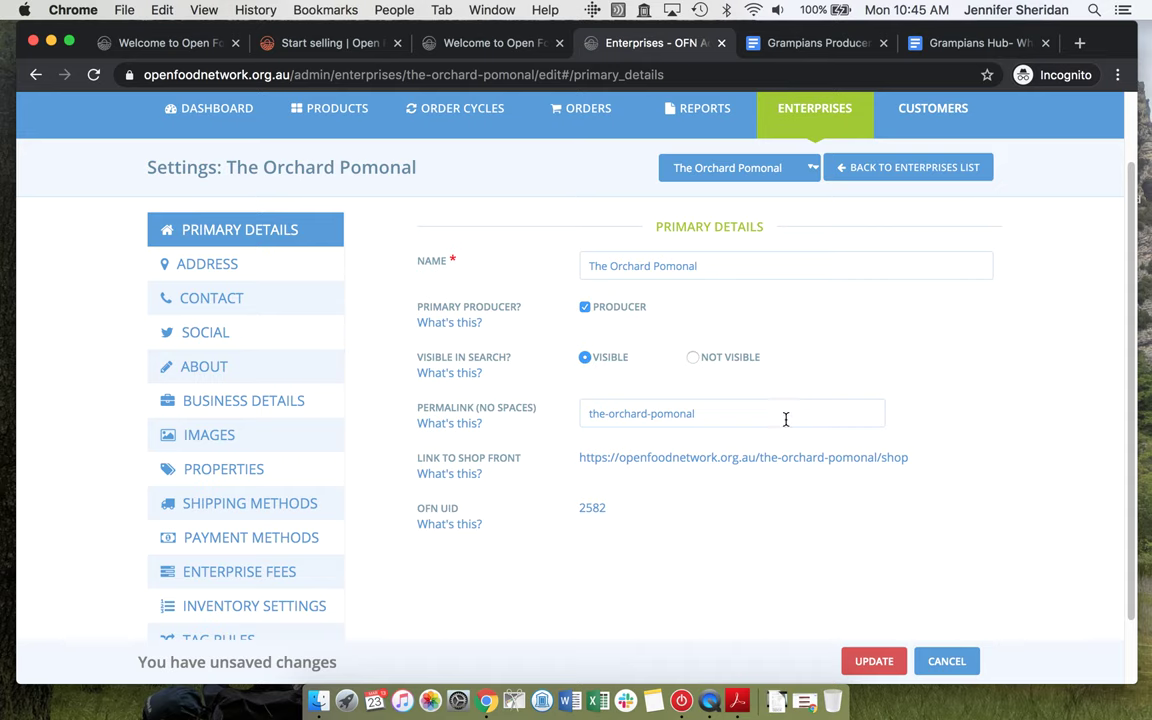
left_click(874, 661)
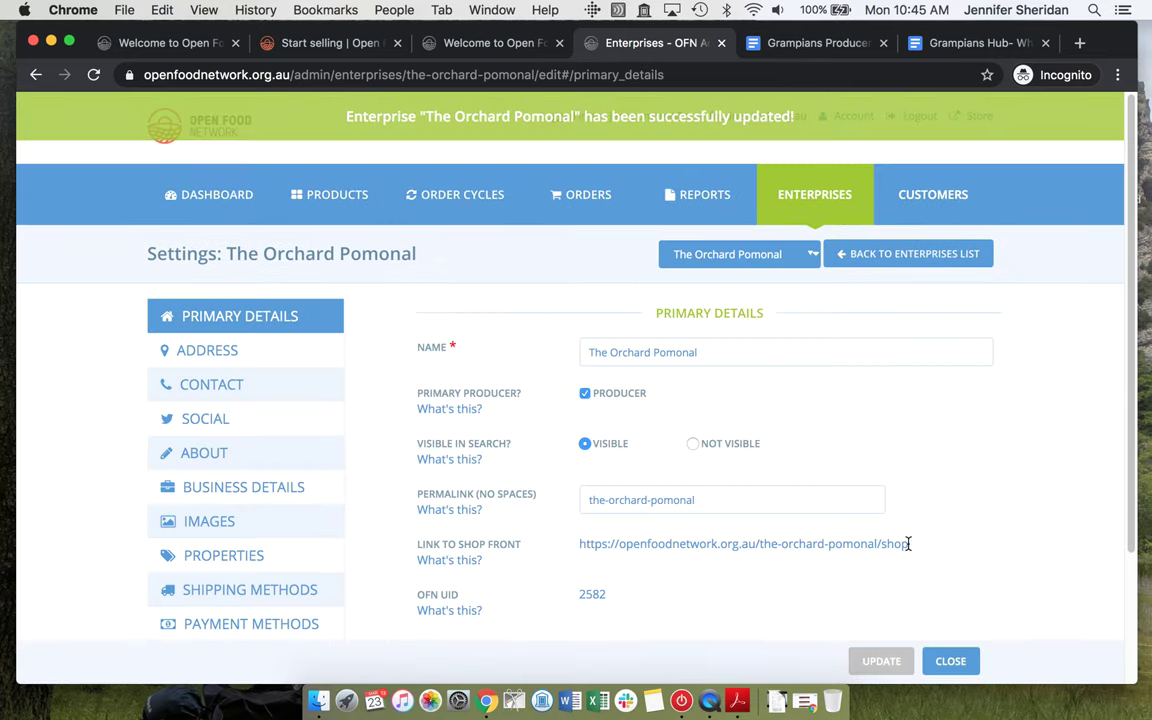
left_click_drag(908, 543, 580, 543)
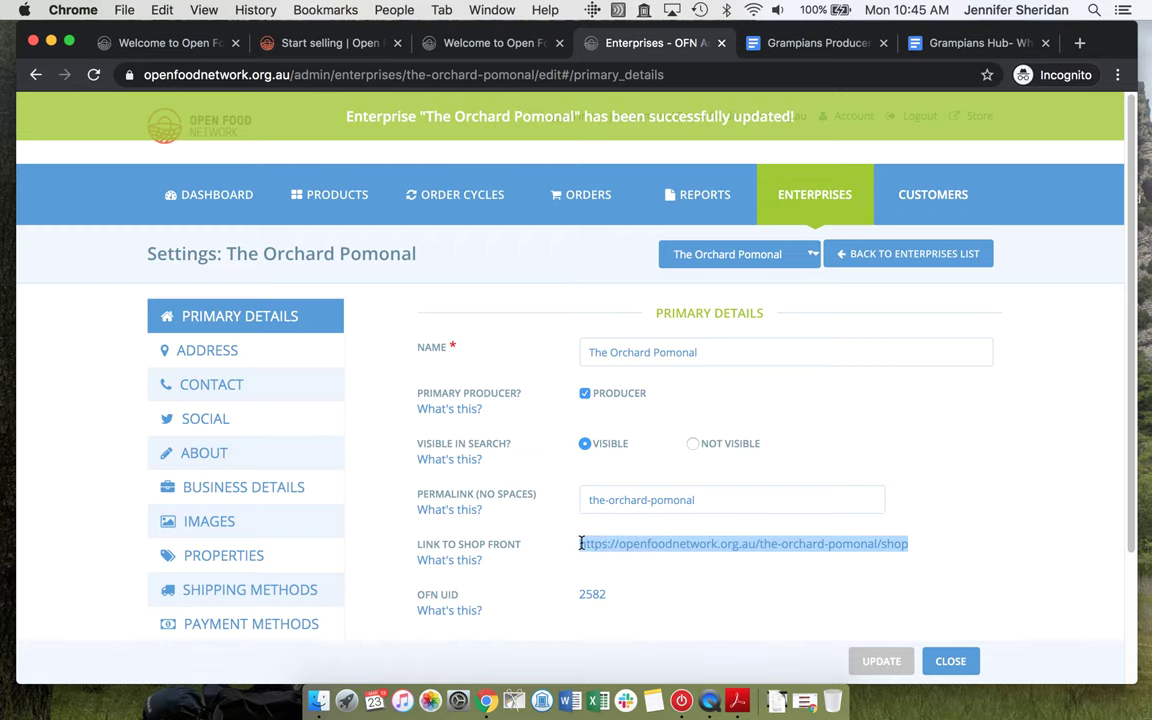
- Open The Orchard Pomonal's shop front link in a new browser tab
key("super+c")
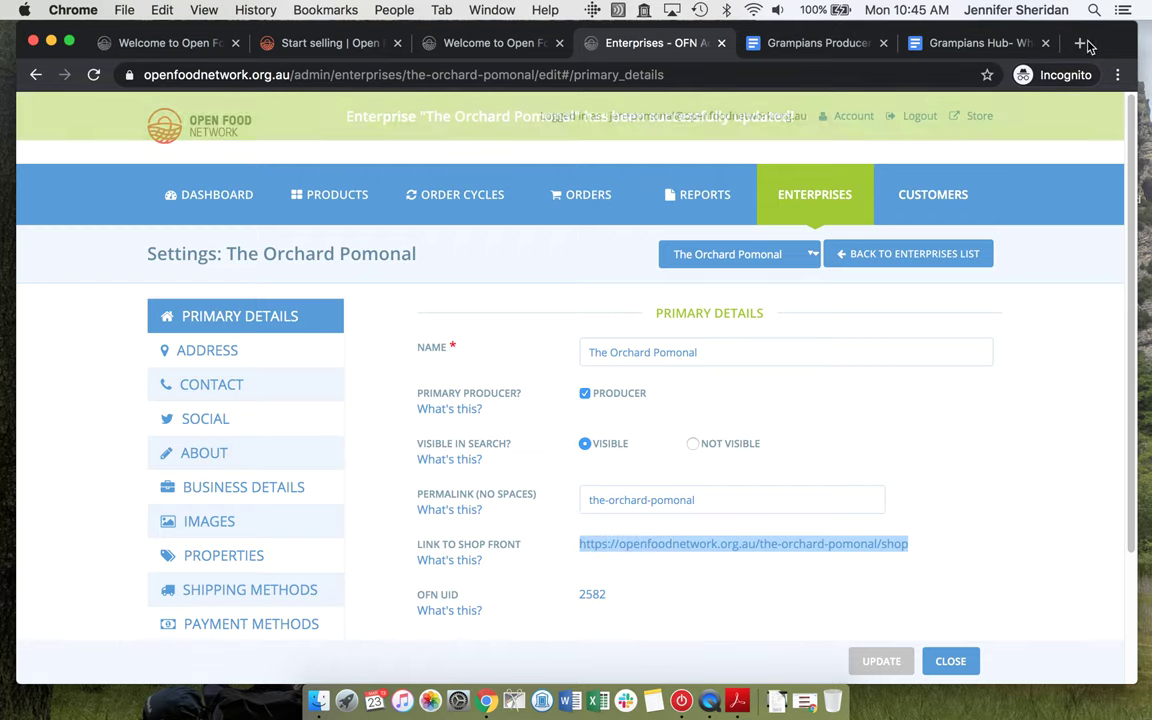
key("super+t")
key("super+v")
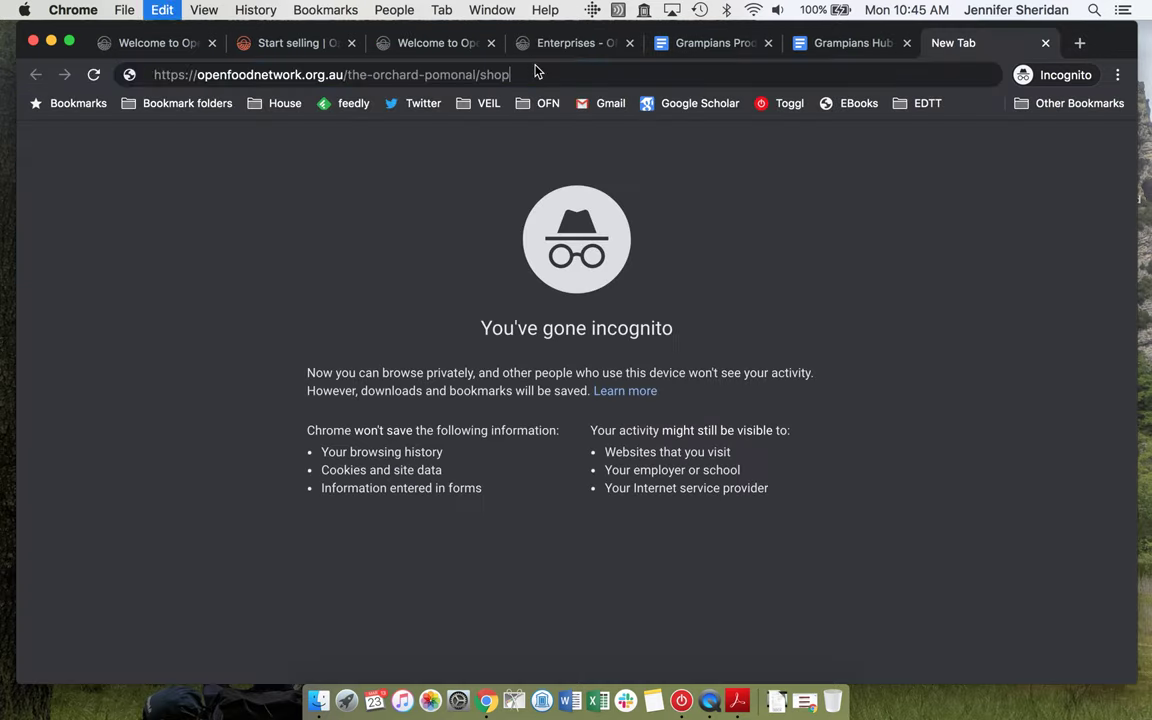
key("Return")
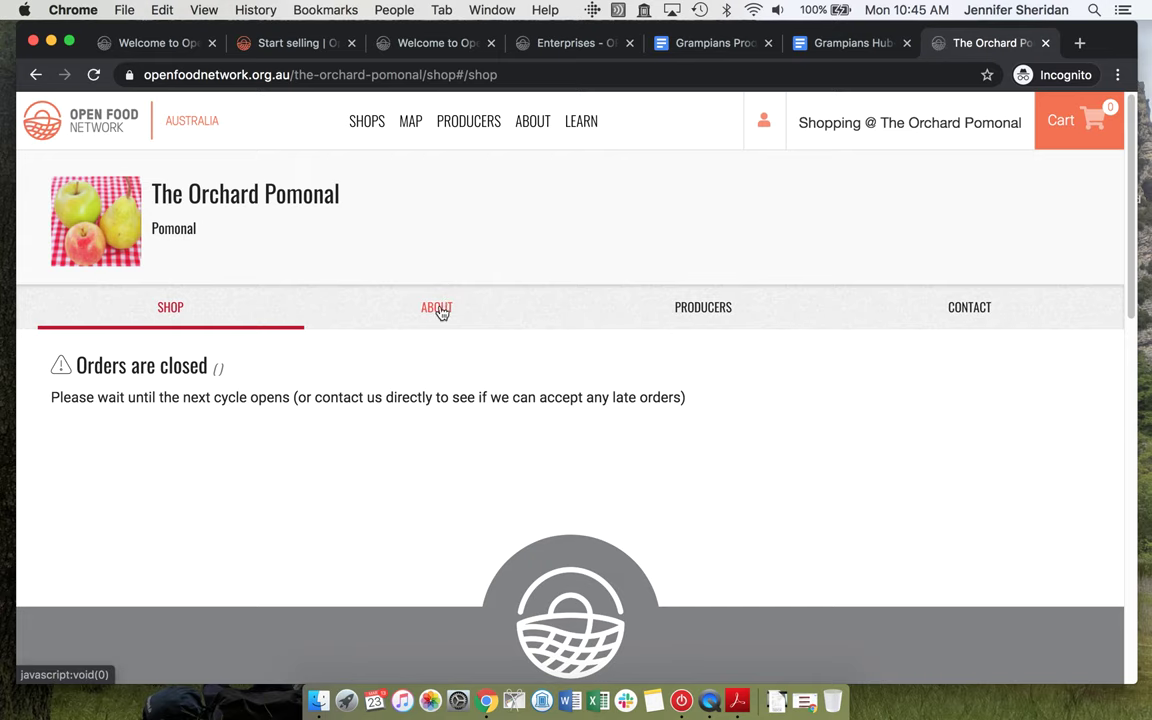
- View the shop's About section with its banner and description
left_click(438, 310)
scroll(681, 270, "down", 3)
scroll(681, 270, "up", 3)
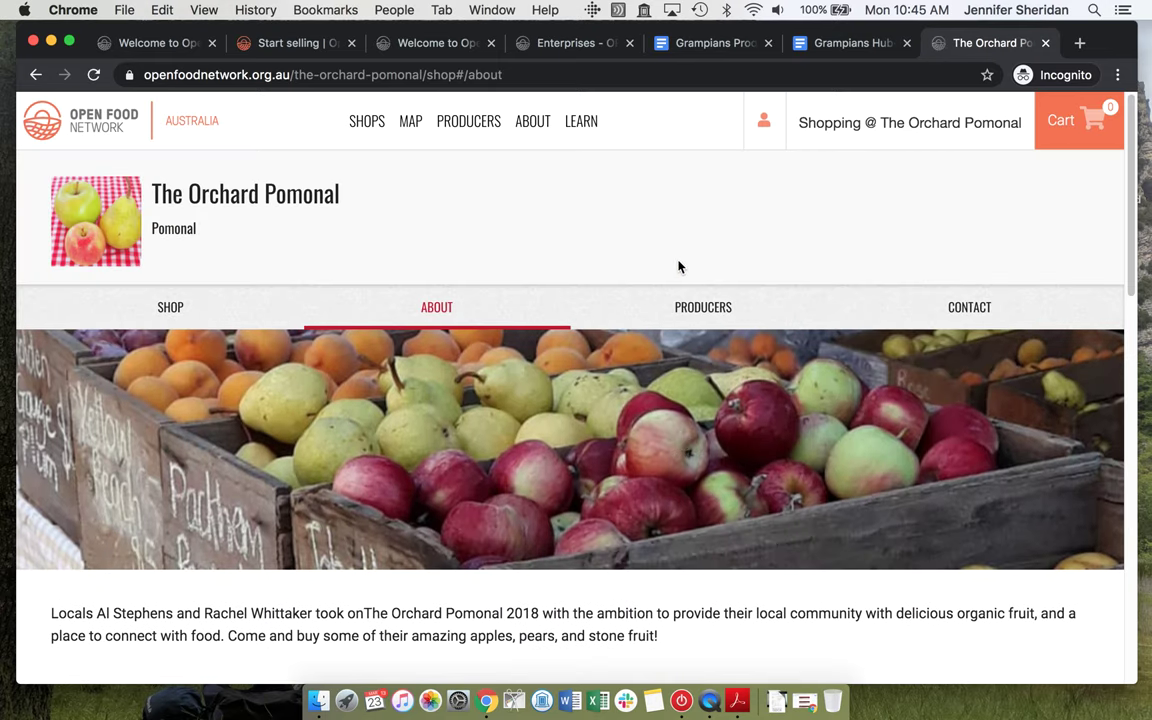